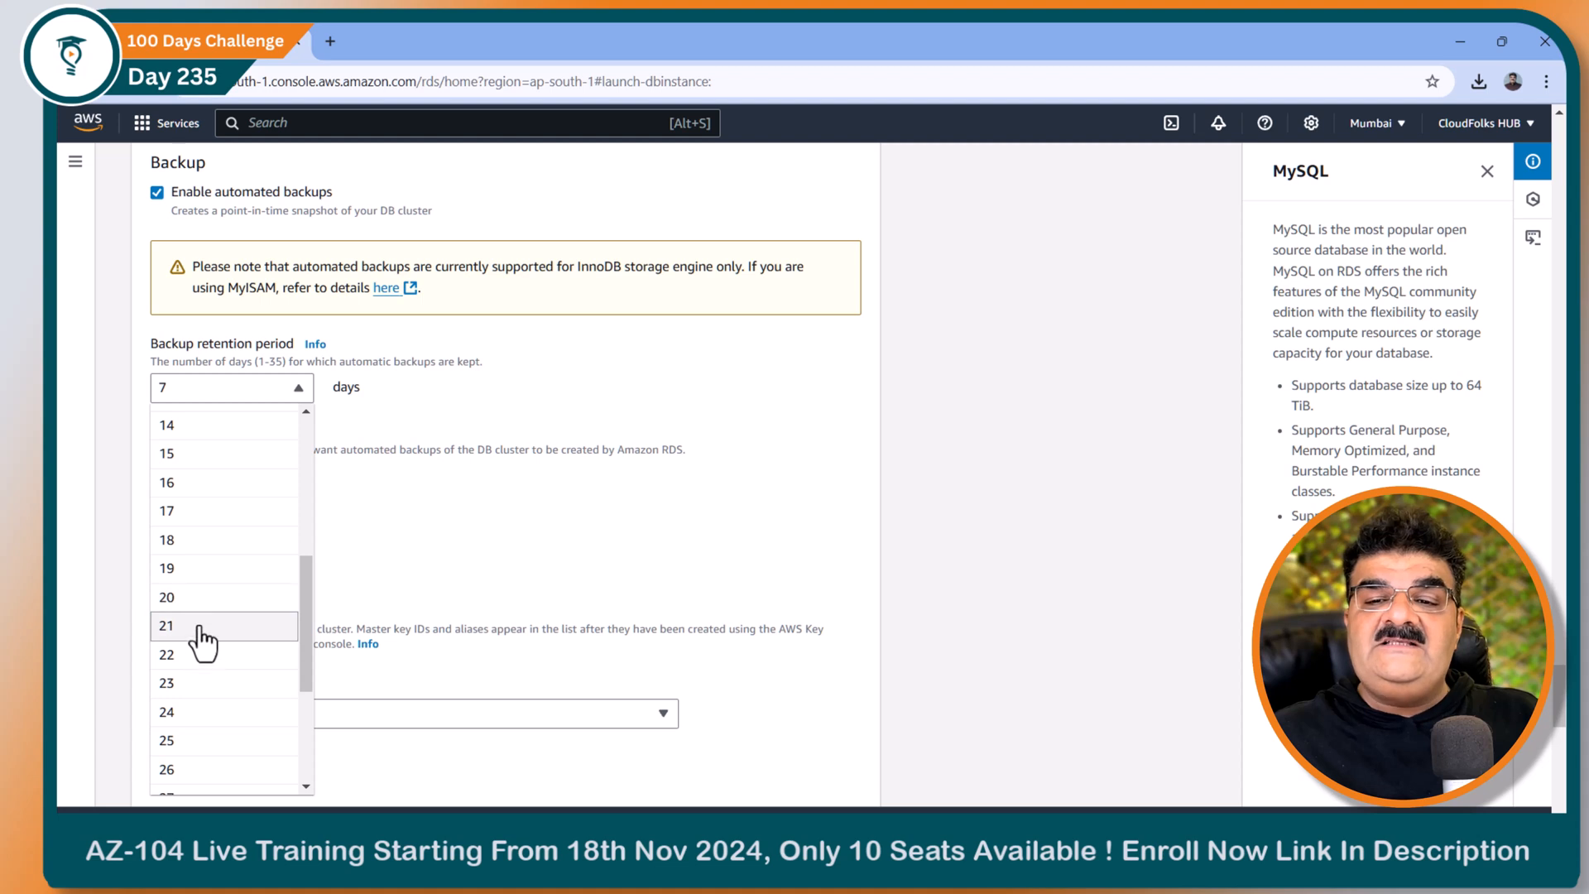
Set the backup retention period to 10 days
scroll(248, 550, up, 5)
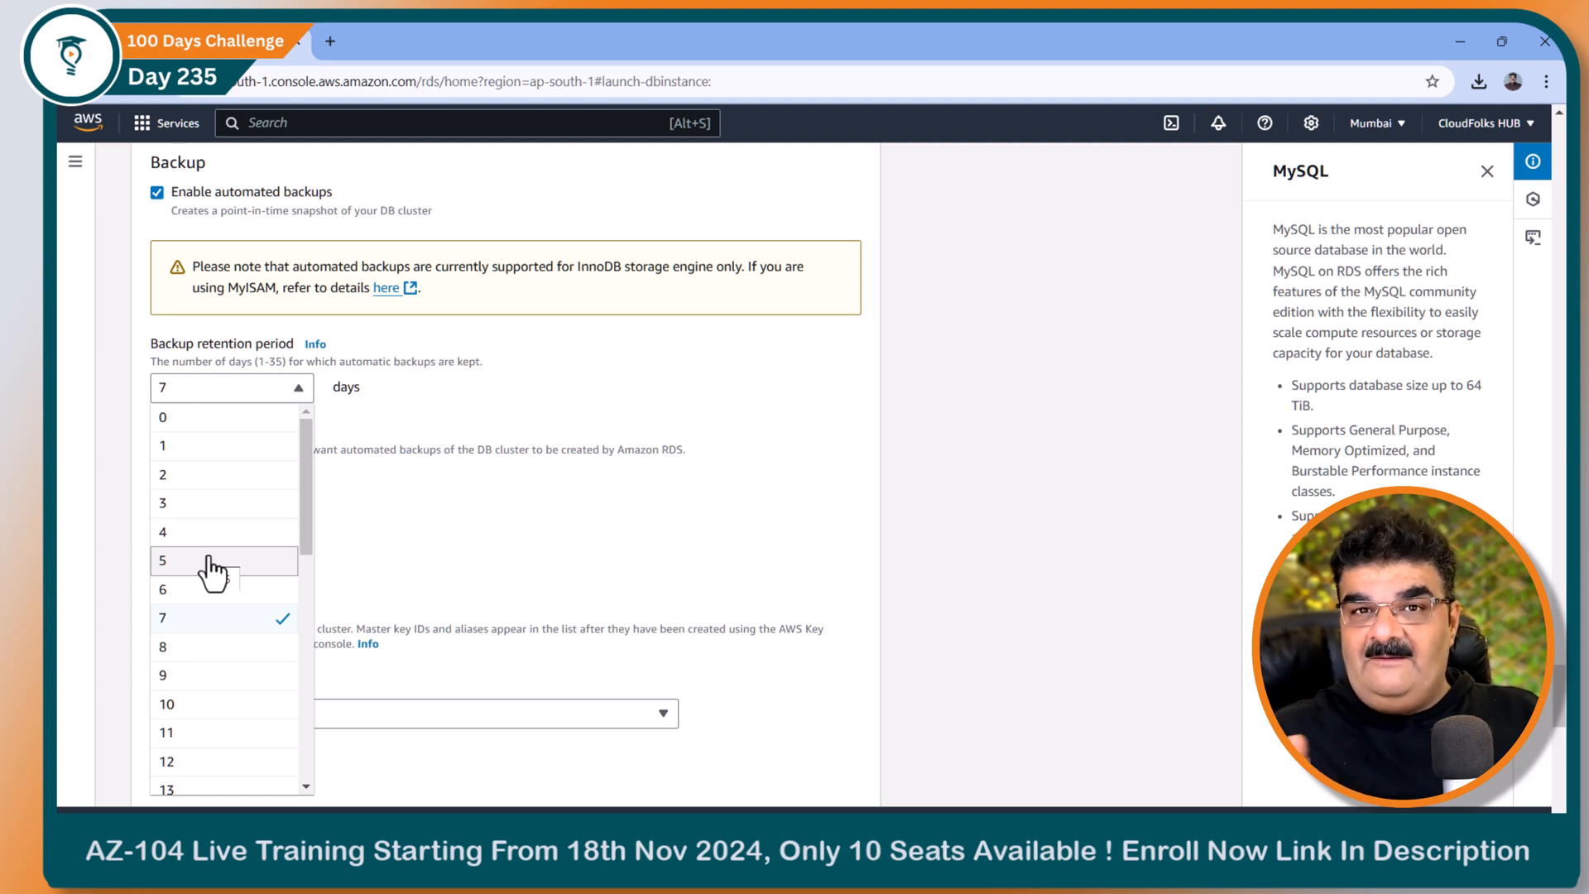
click(185, 703)
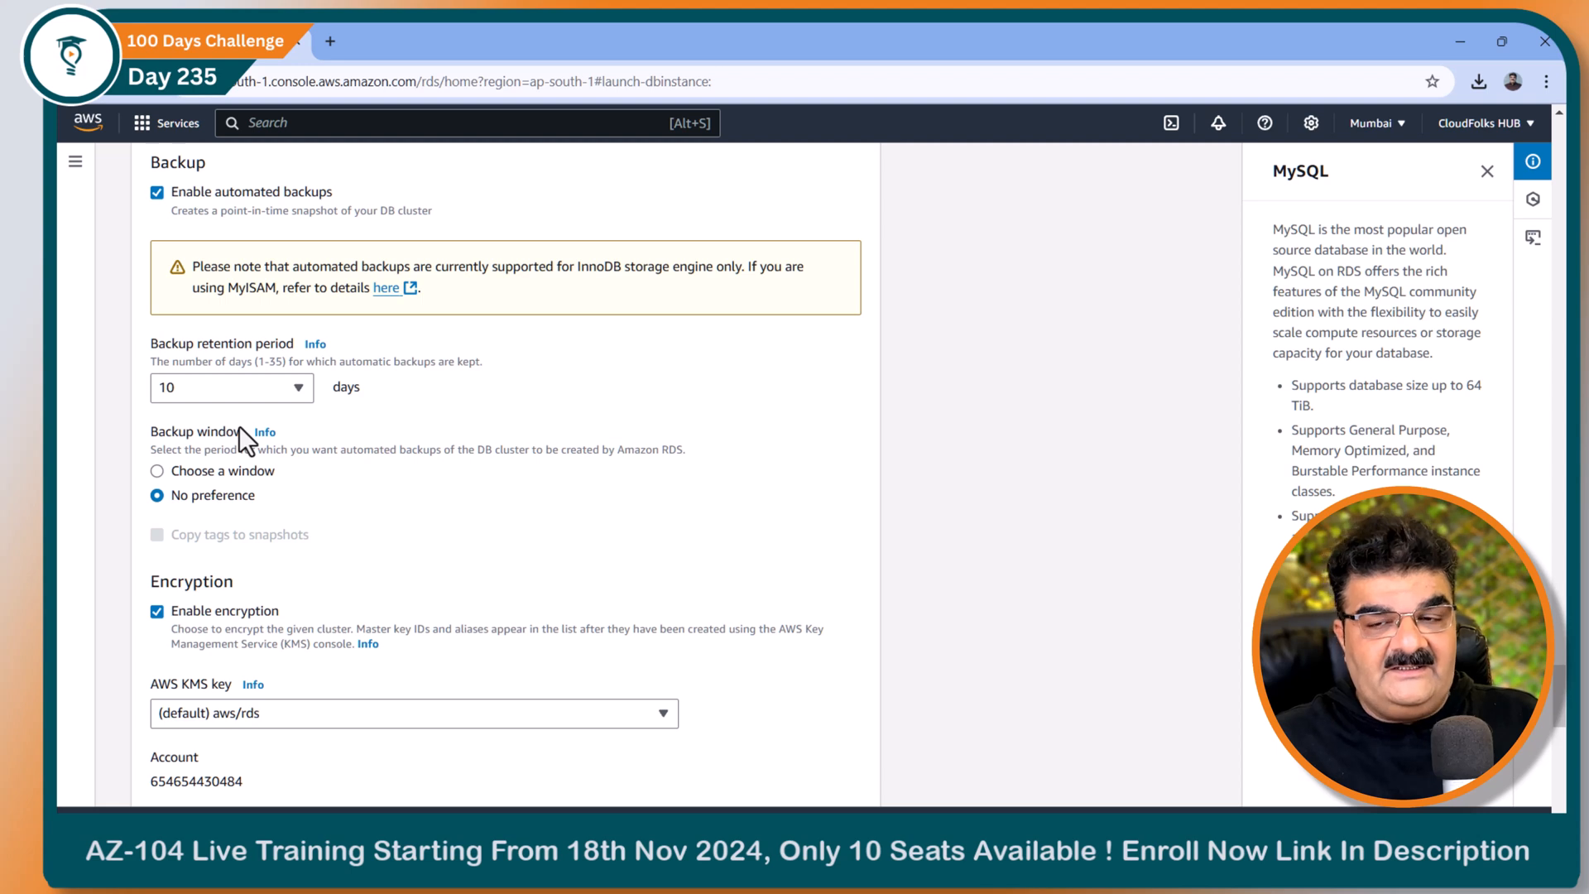
Switch to the RDS Backup mind map and collapse topic 2, Backup Retention Period
mouse_move(968, 811)
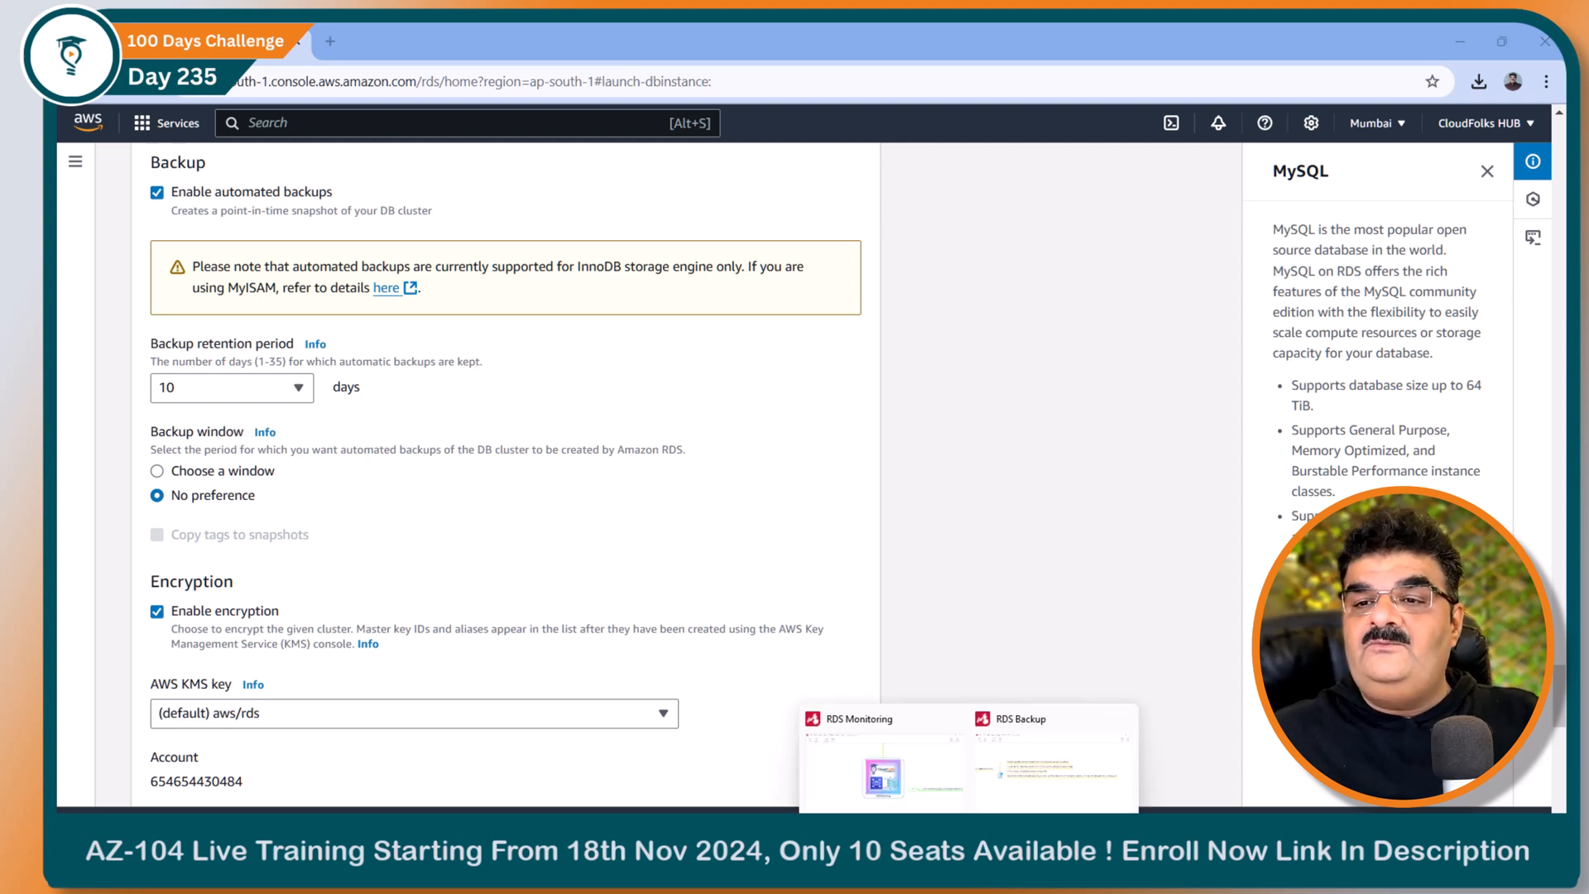
click(1024, 806)
click(953, 718)
click(963, 766)
drag(530, 663, 995, 622)
click(453, 321)
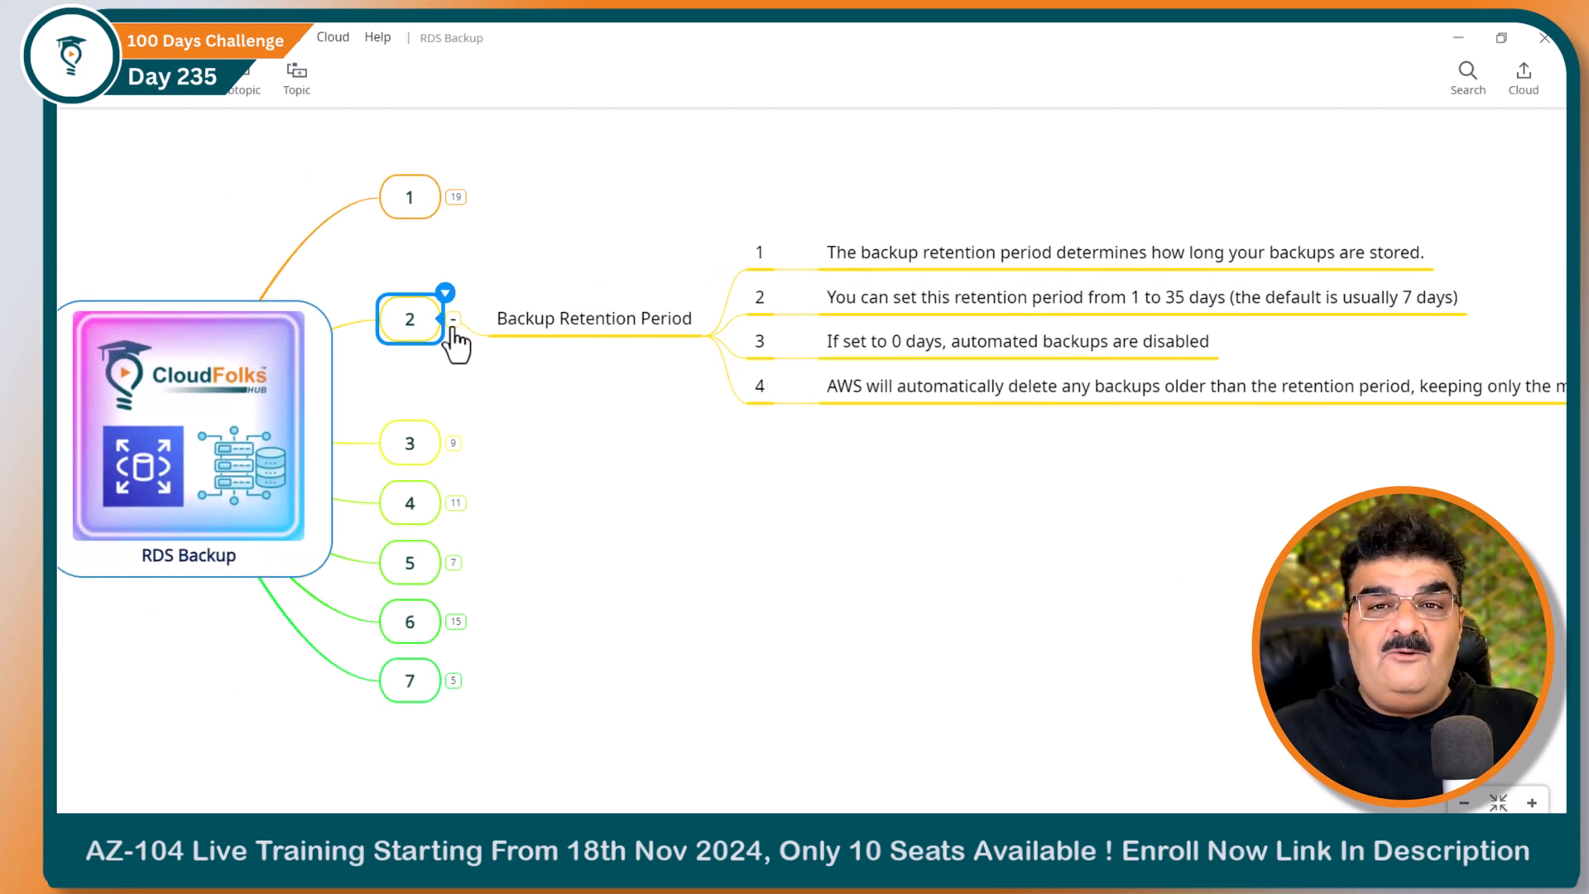
Expand topic 3, Scheduled Backup Window, and reveal the text of all four of its numbered points
click(455, 381)
click(608, 389)
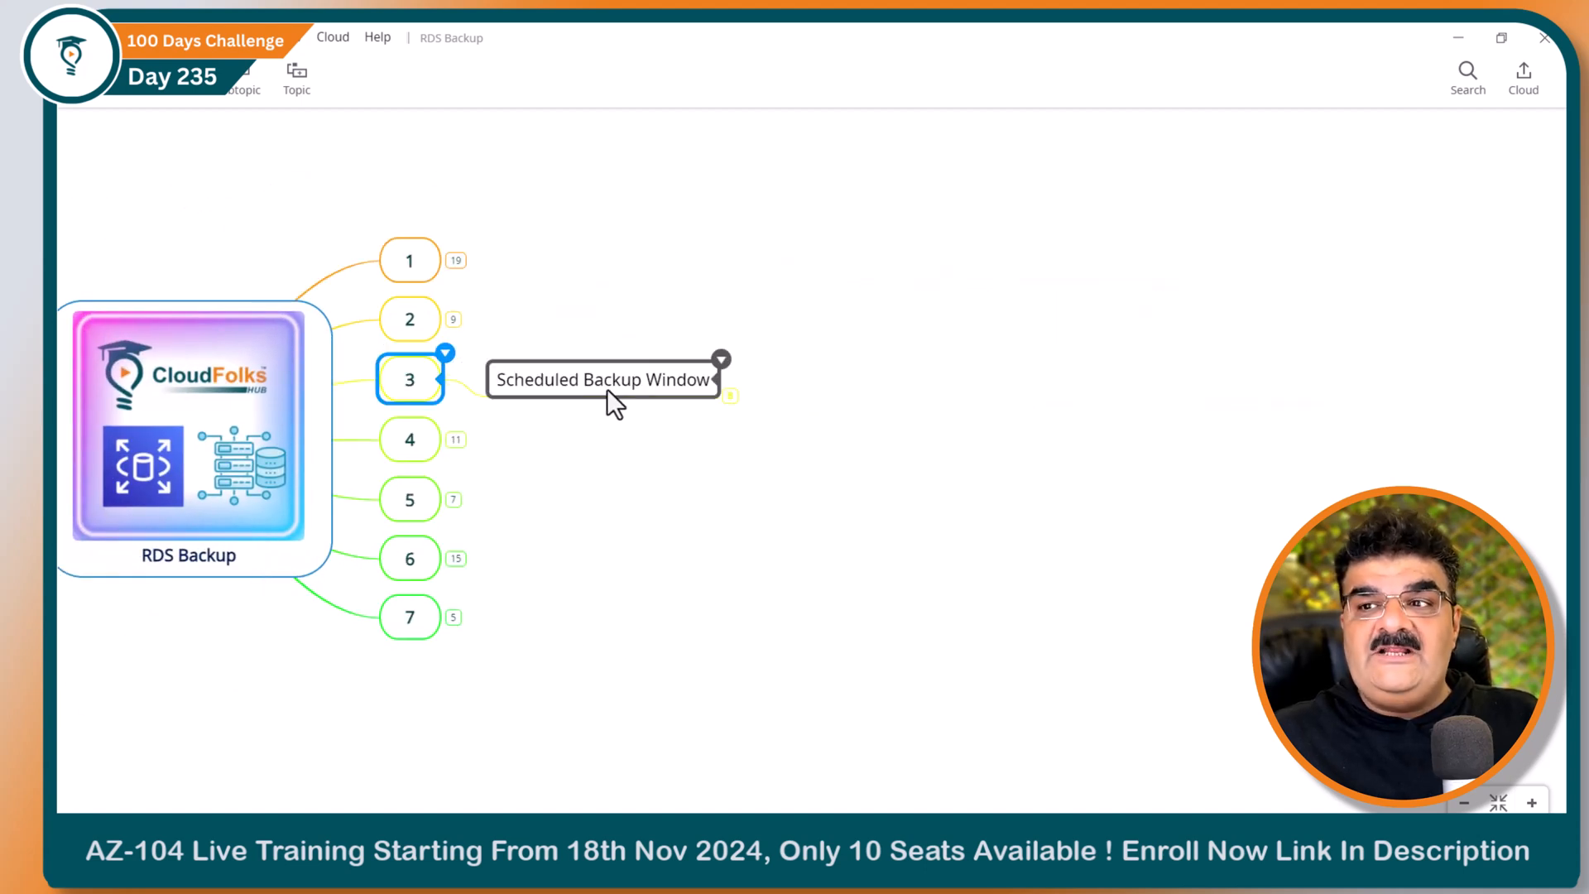
click(731, 397)
click(647, 363)
click(676, 385)
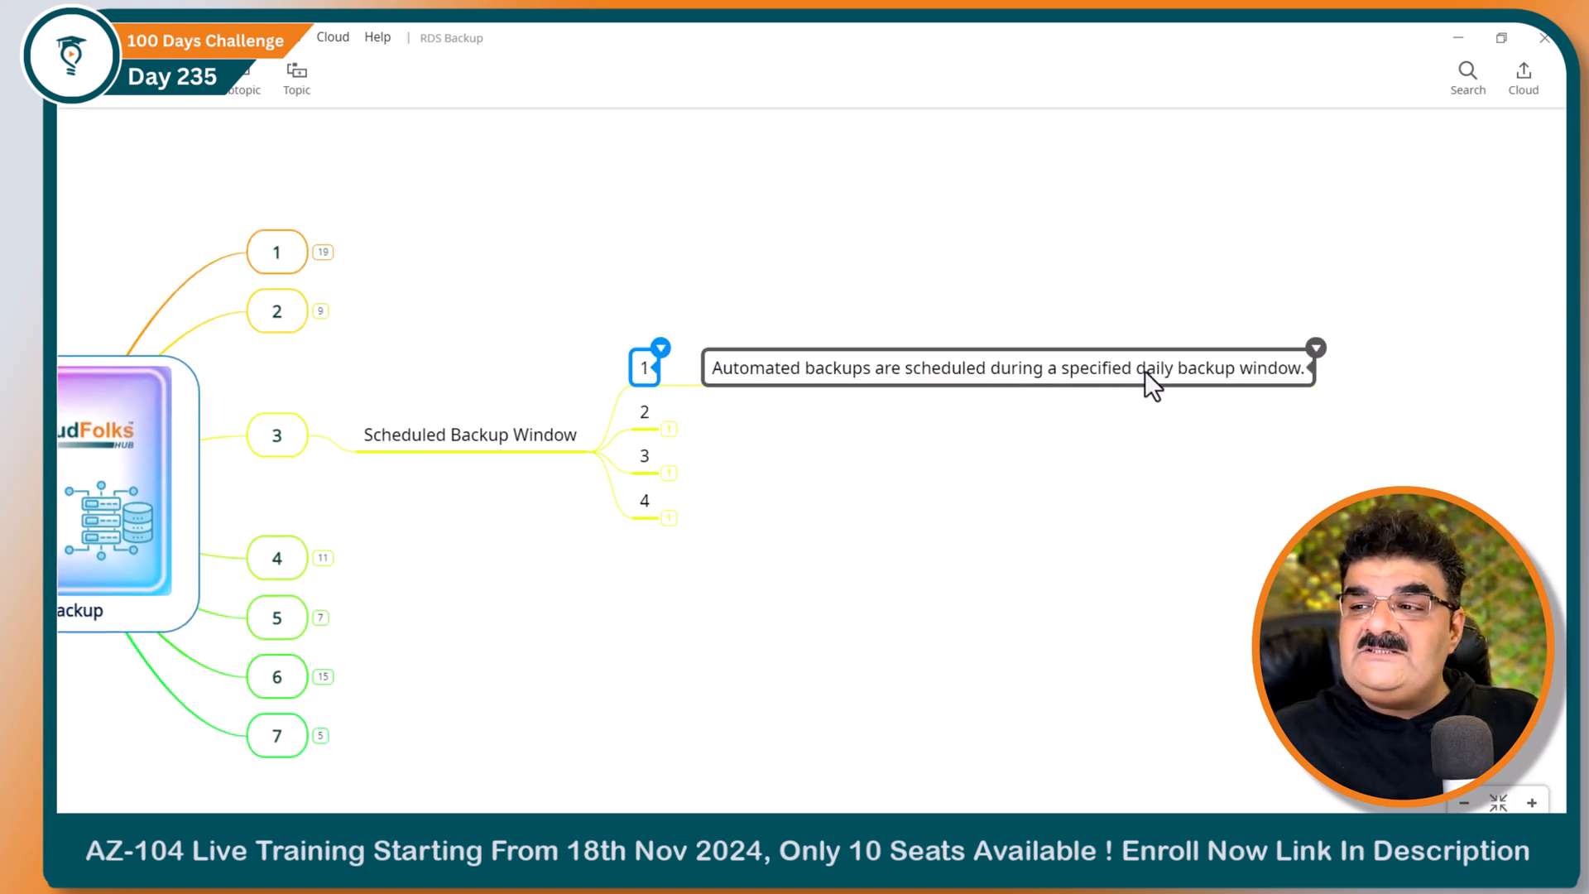
click(645, 412)
click(668, 428)
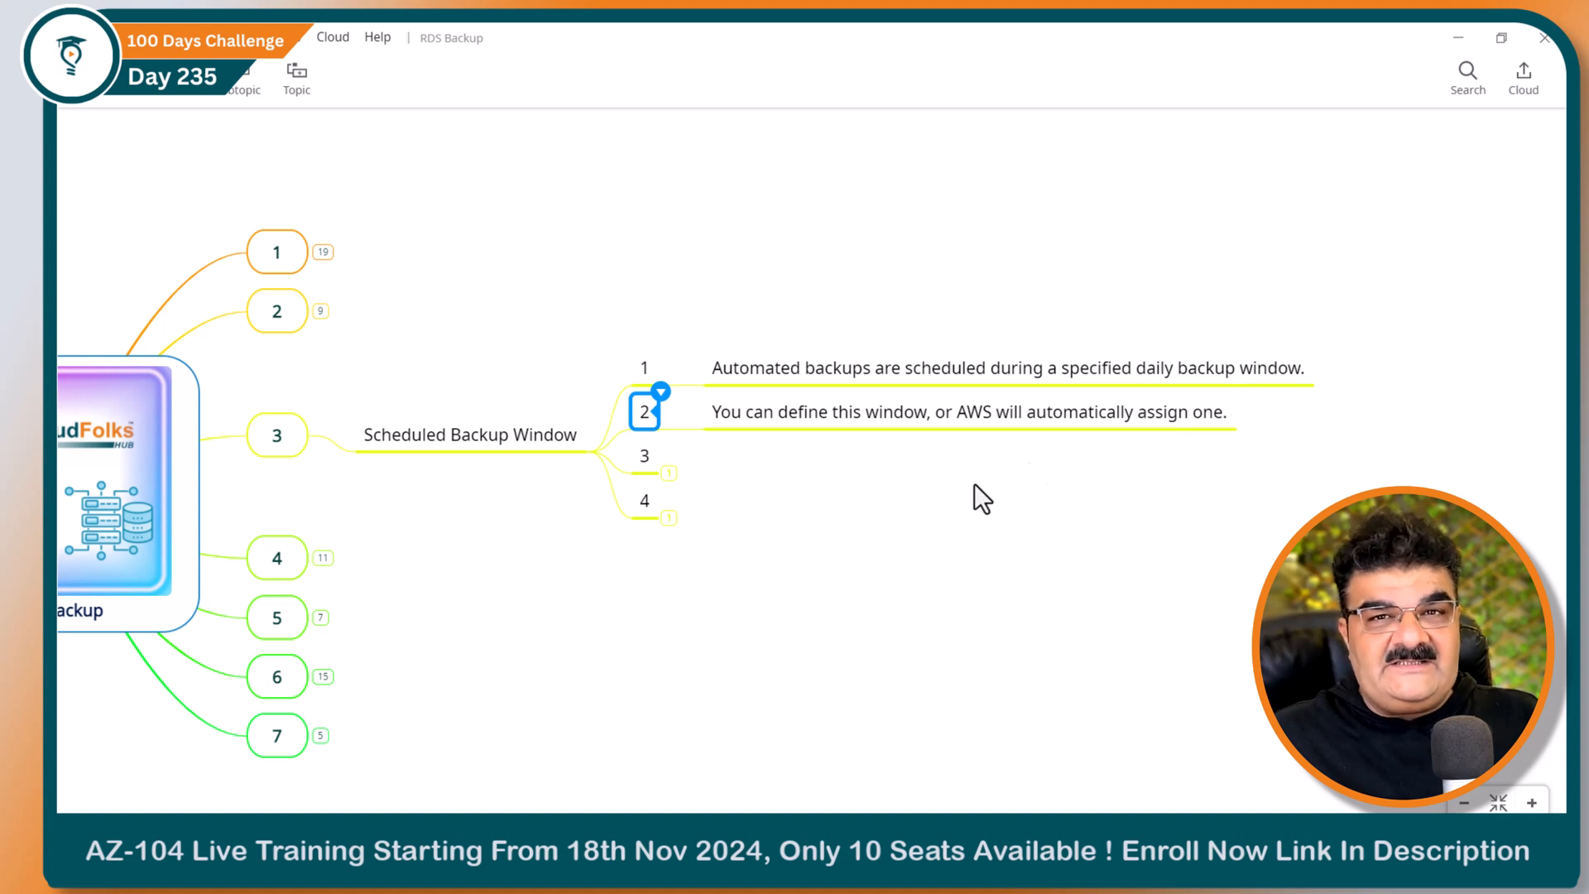
click(668, 472)
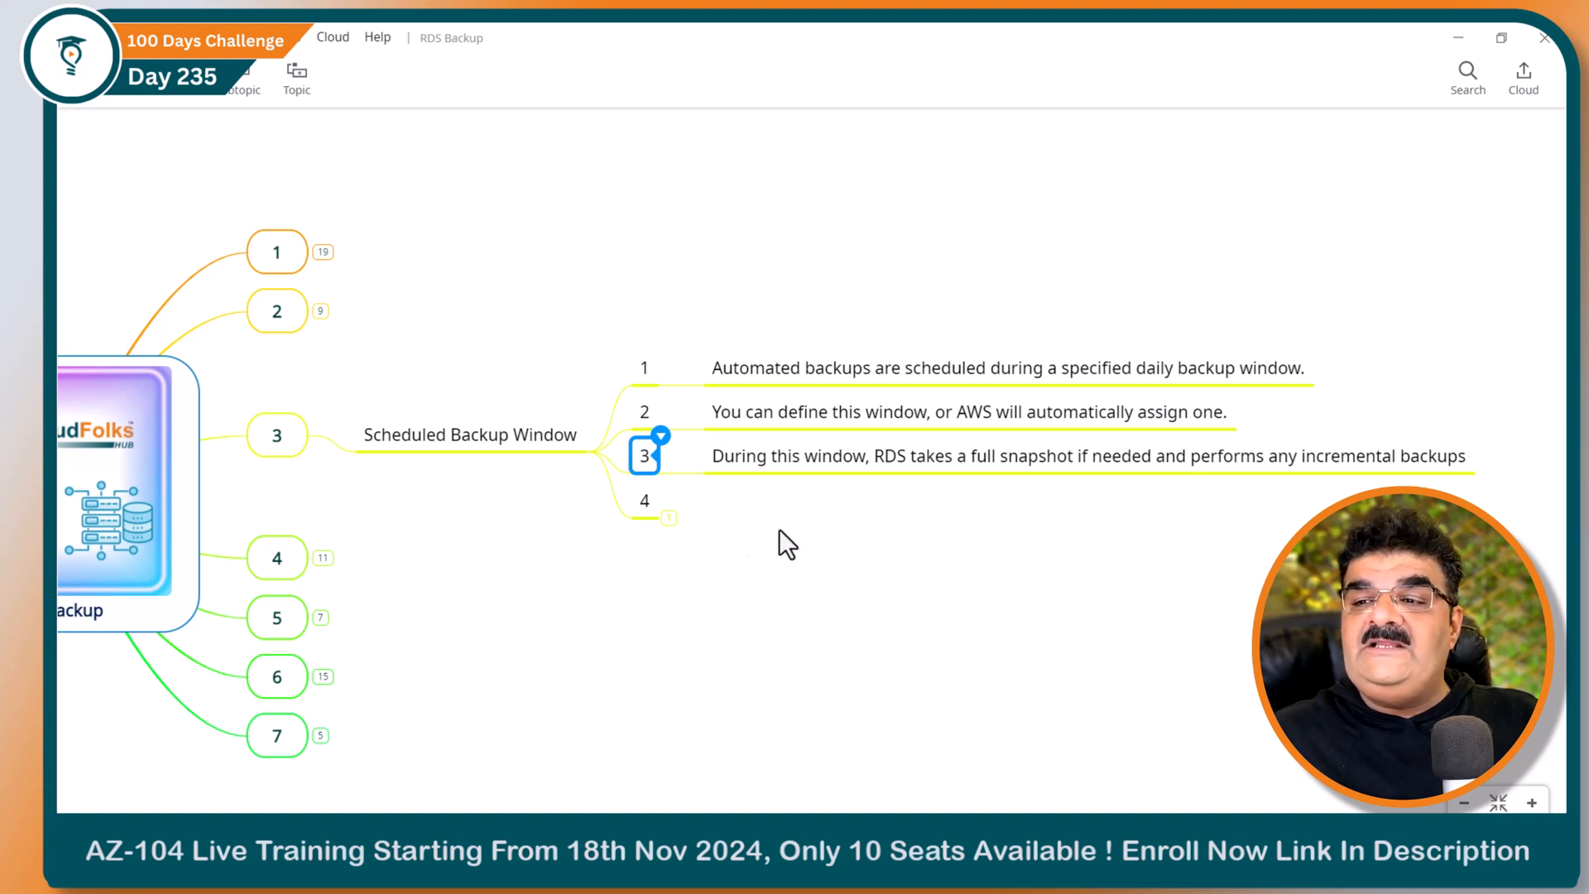
click(665, 518)
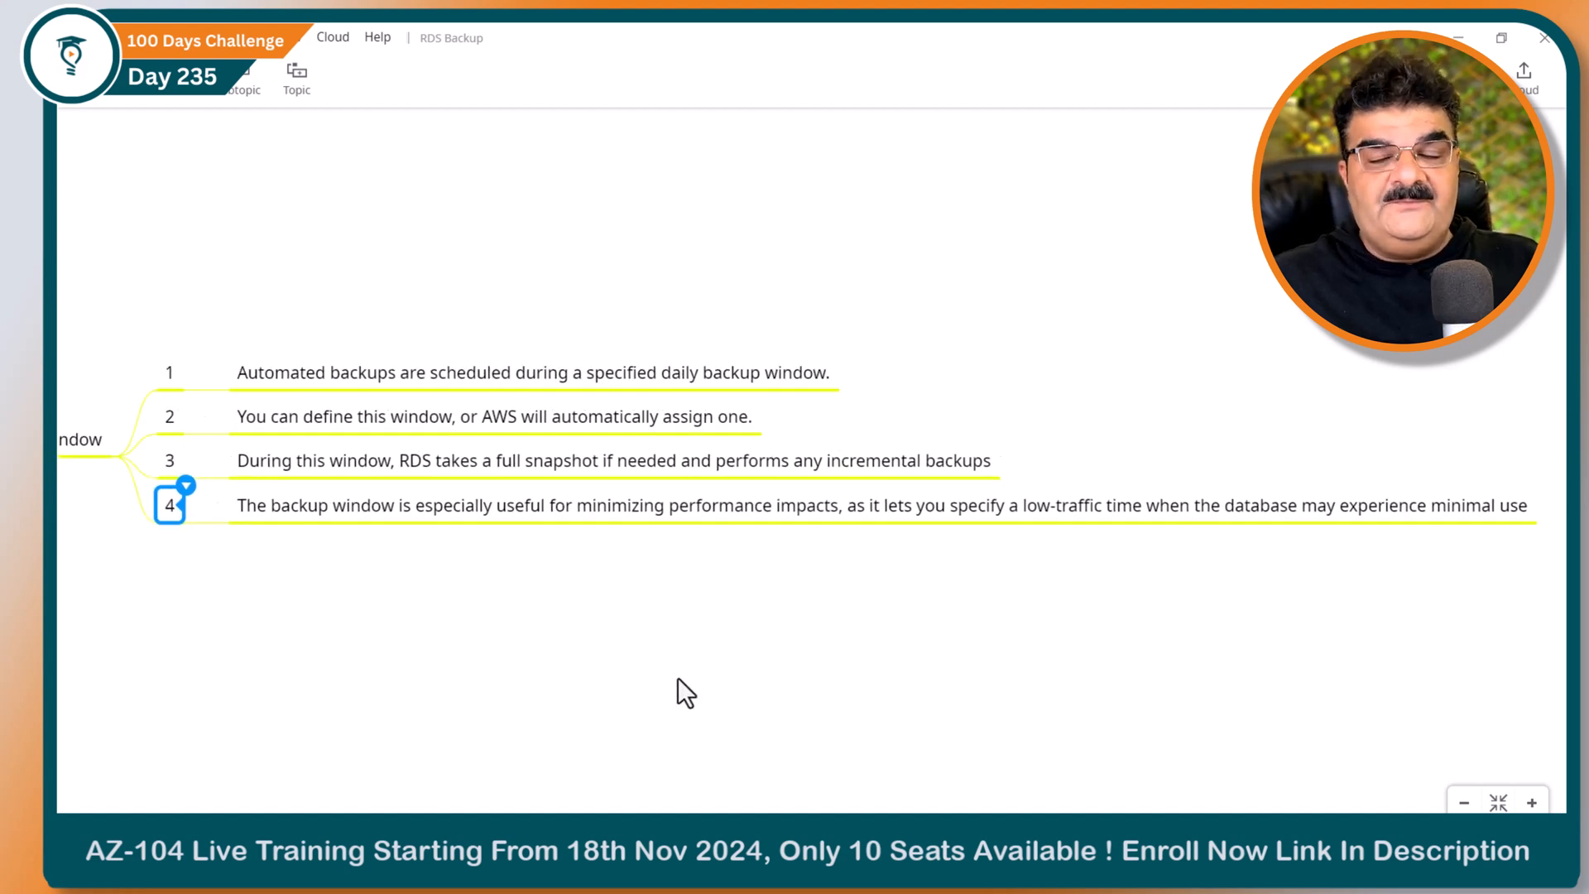
Switch to the AWS database creation page, try Choose a window for the backup window, and restore No preference
click(951, 812)
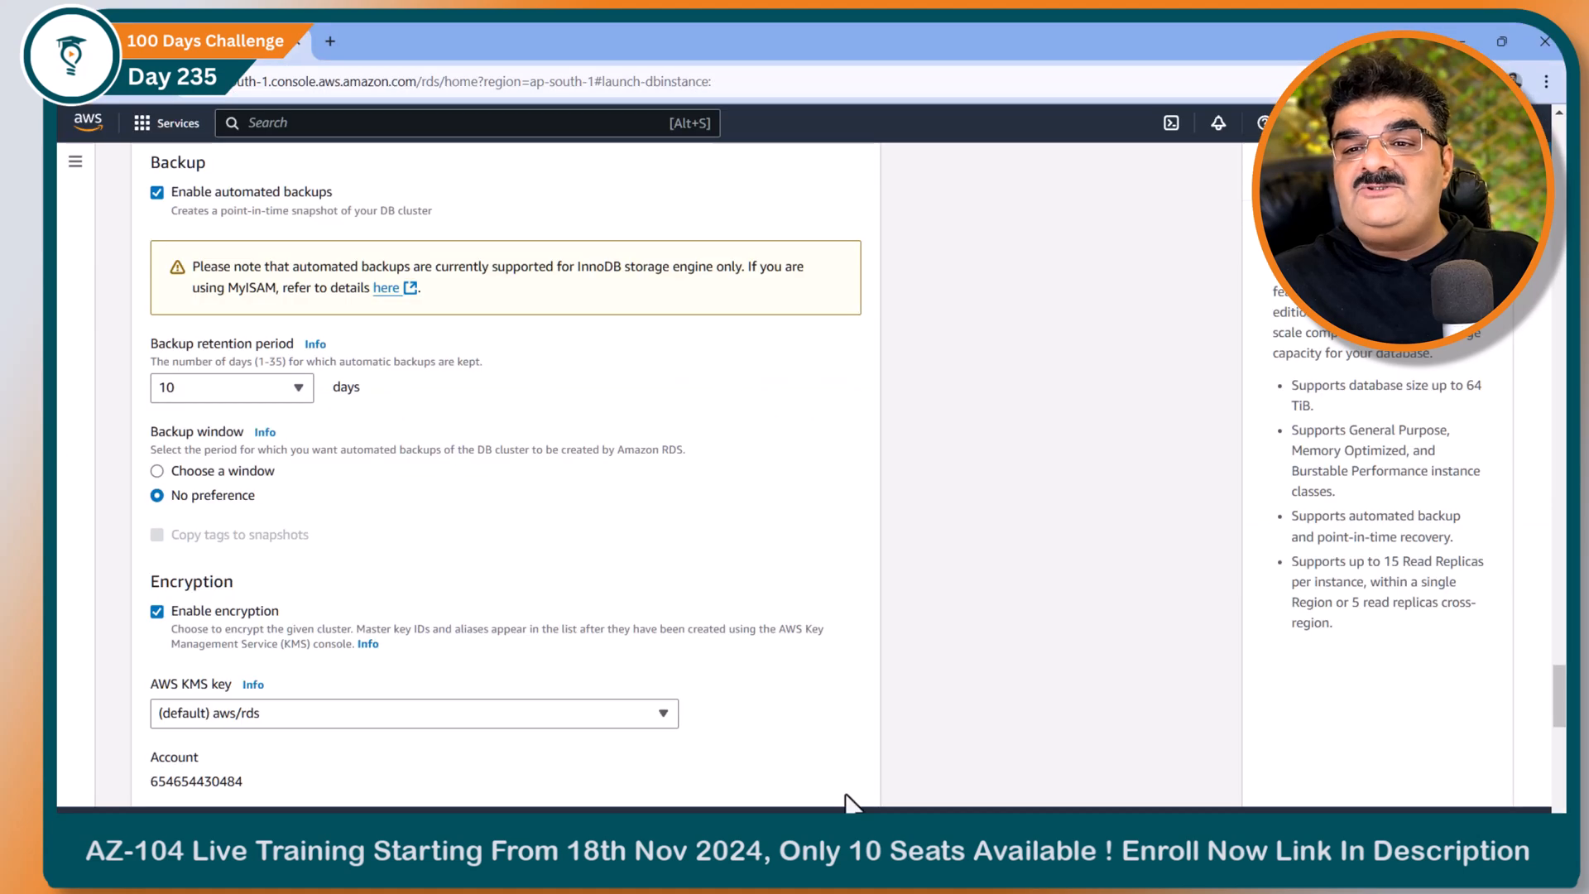
click(250, 474)
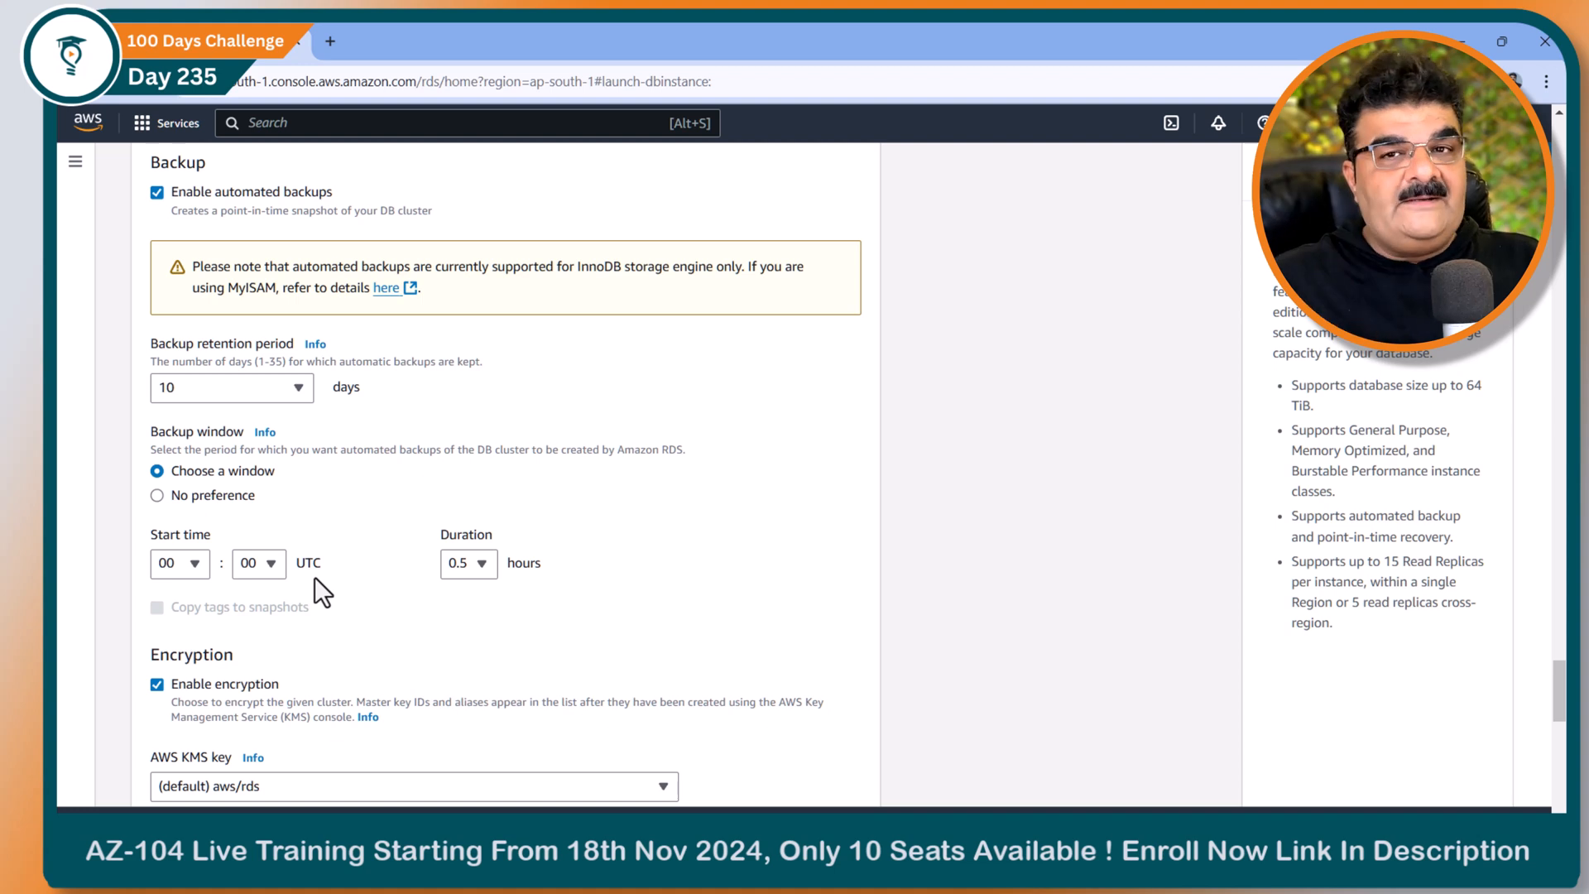
click(226, 500)
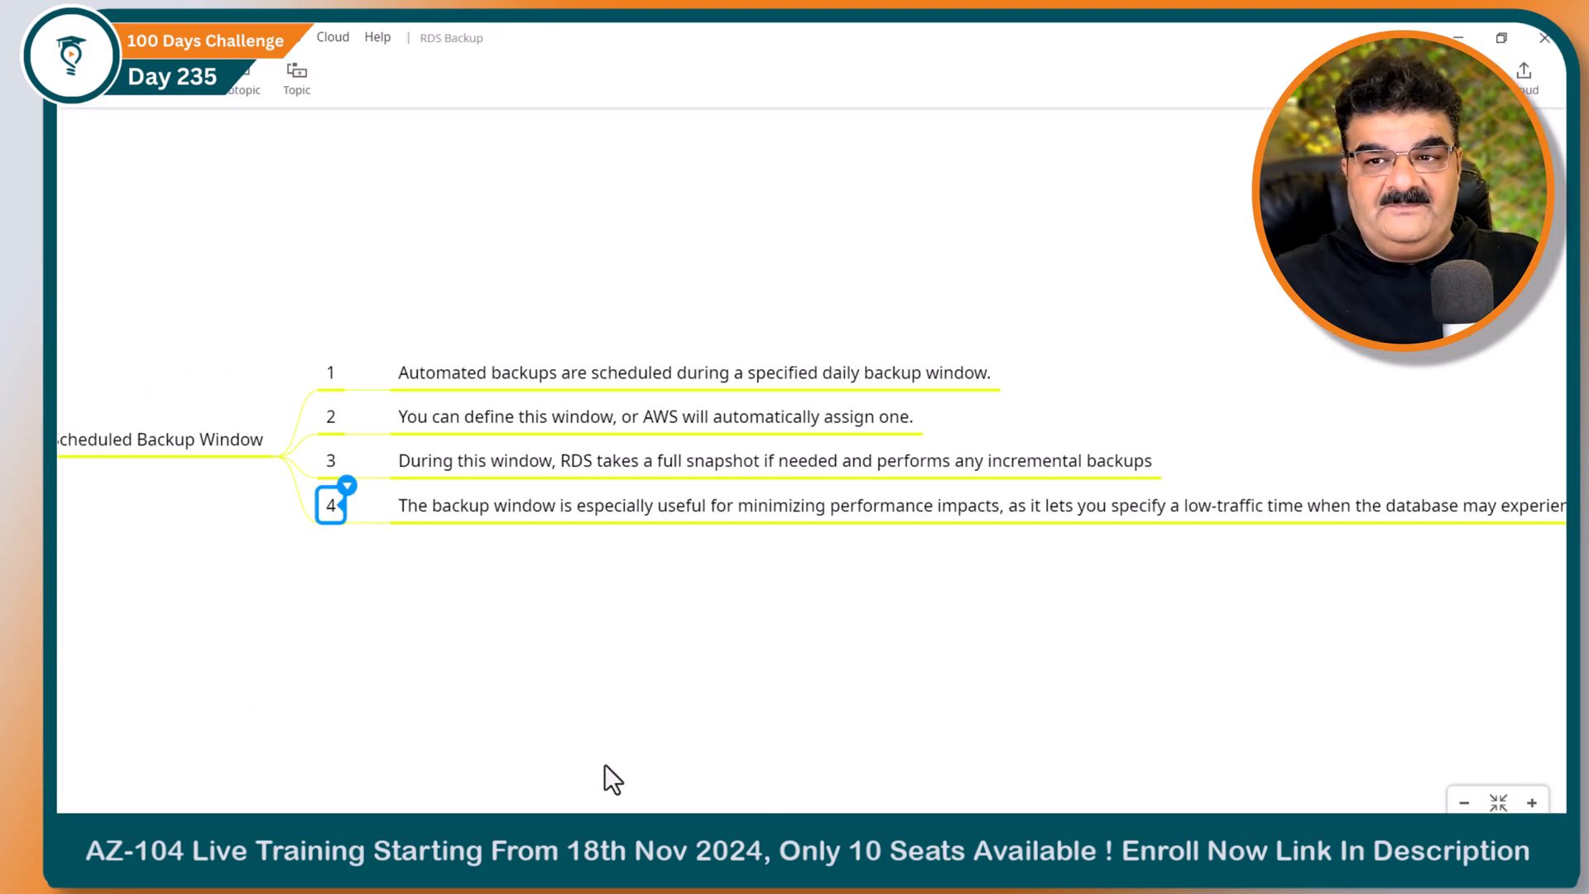
In the mind map, collapse the Scheduled Backup Window points and expand topic 4 to the numbered points of Backup replication
scroll(496, 507, left, 5)
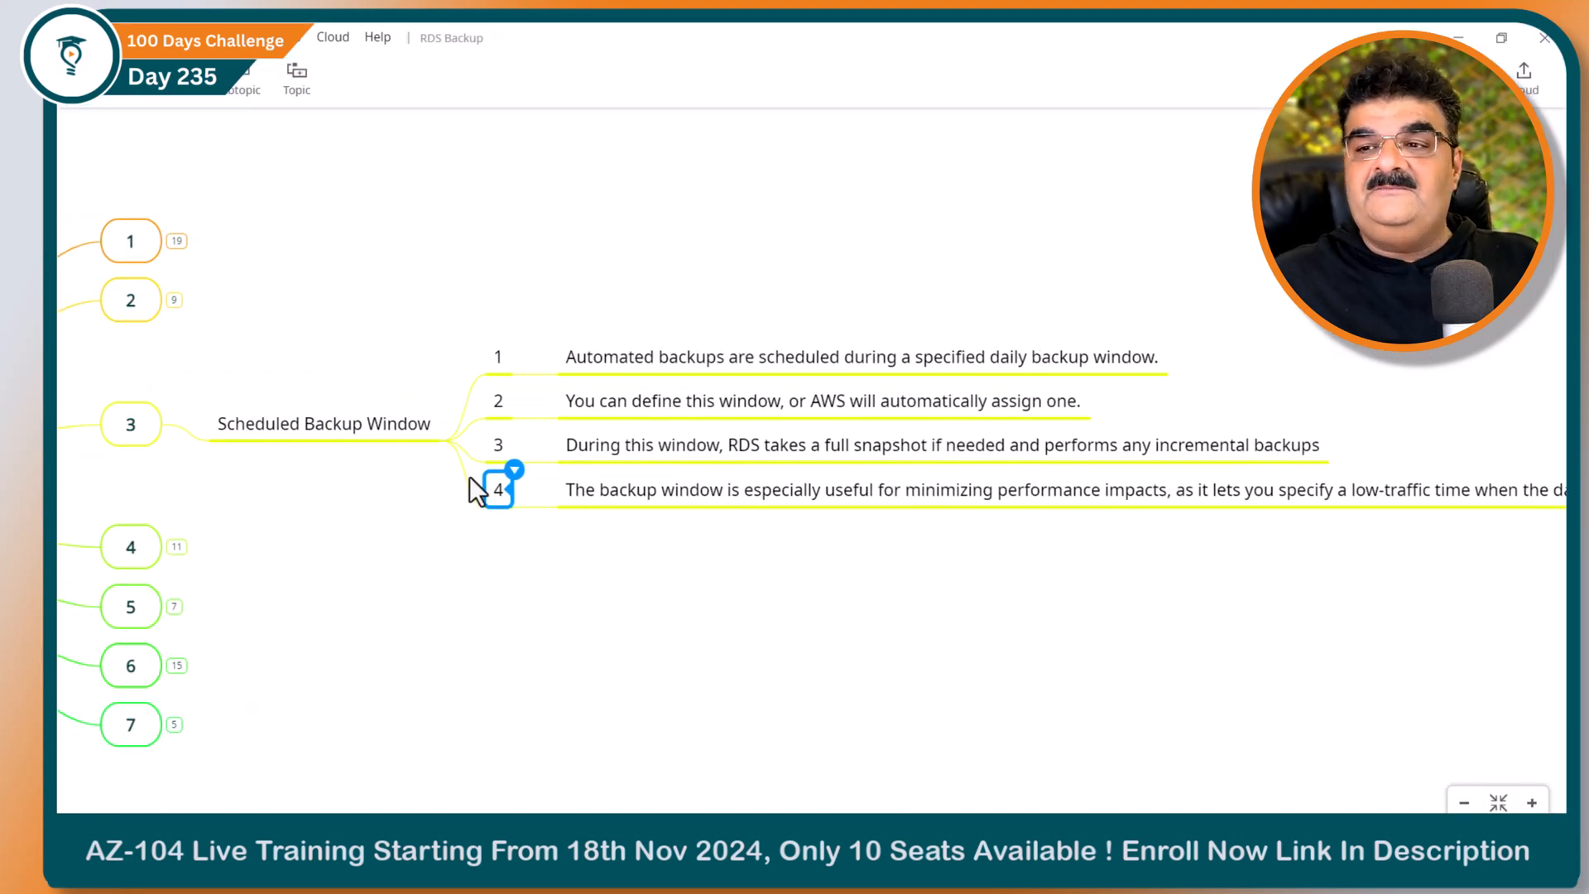
click(445, 437)
click(177, 484)
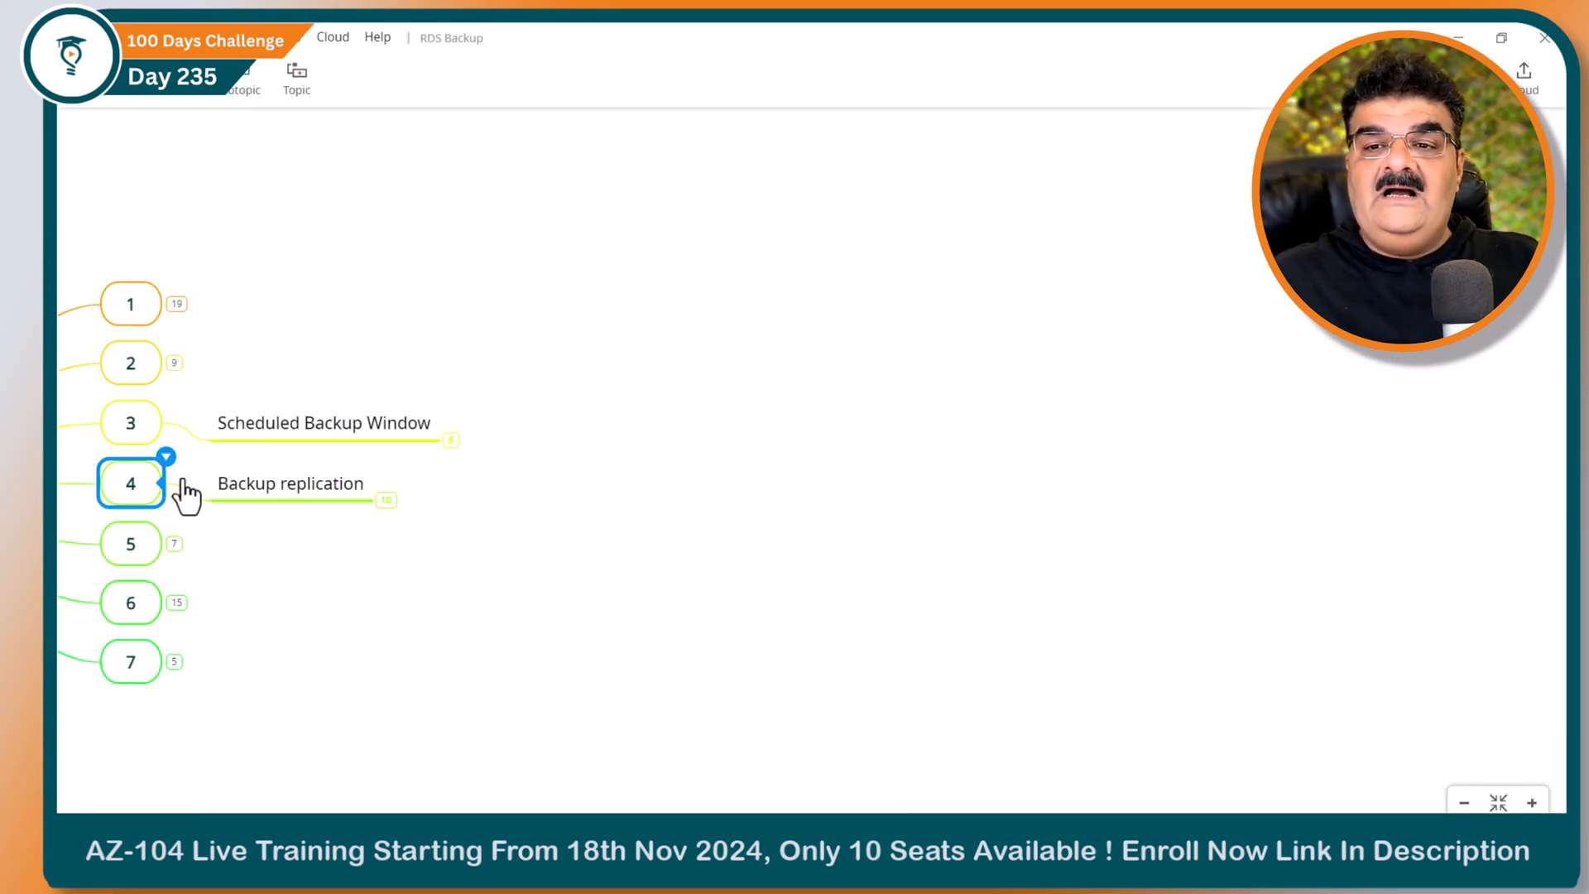
click(383, 506)
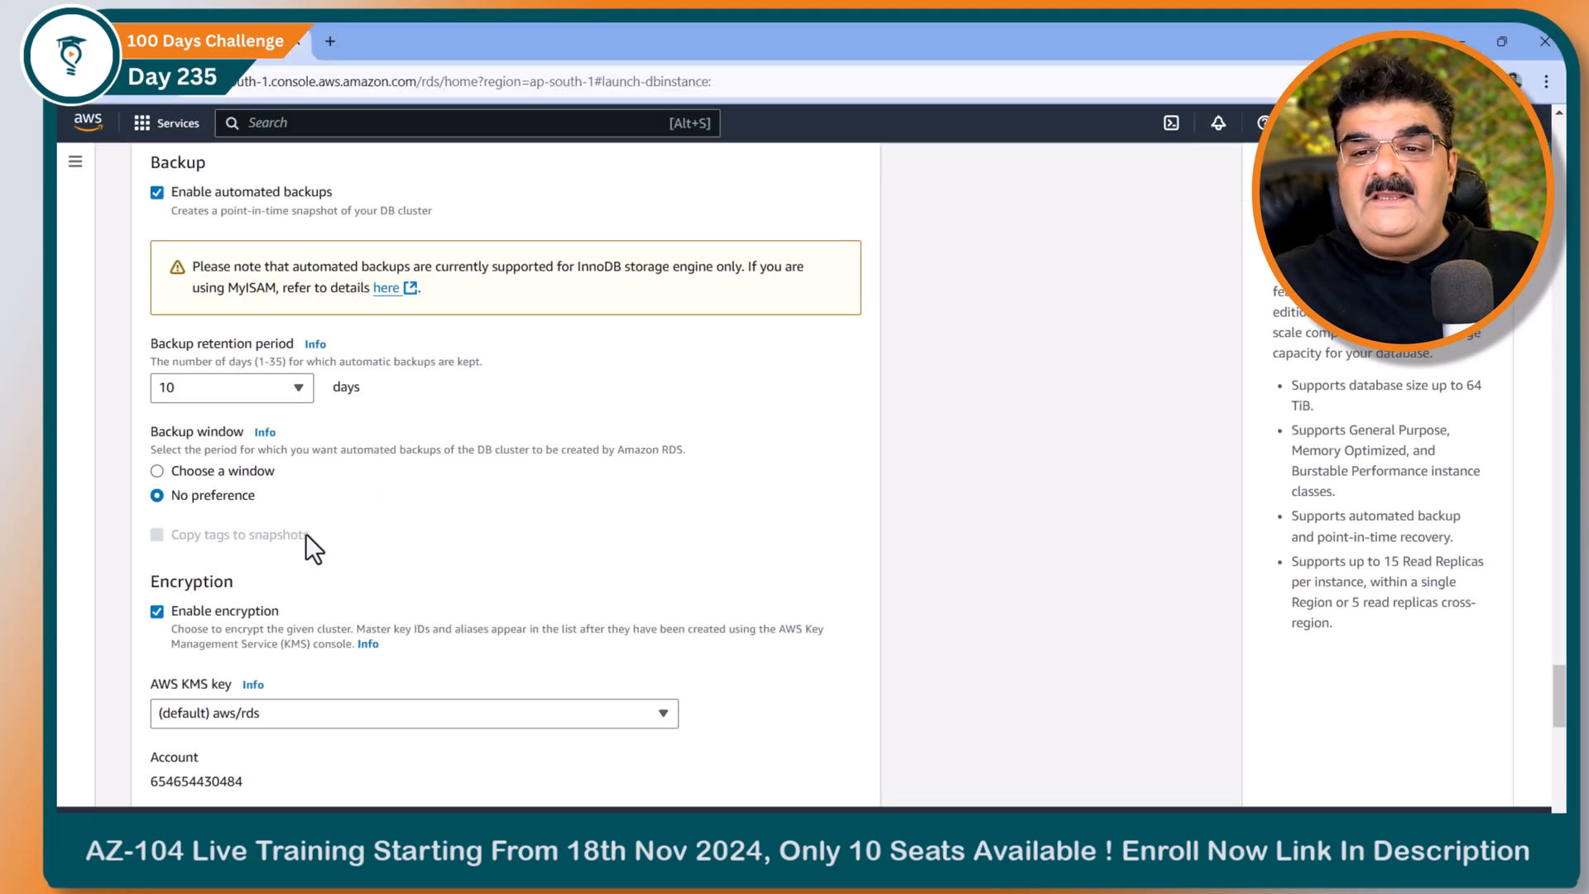
On the AWS database creation page, change the deployment option to Multi-AZ DB instance
scroll(306, 533, down, 3)
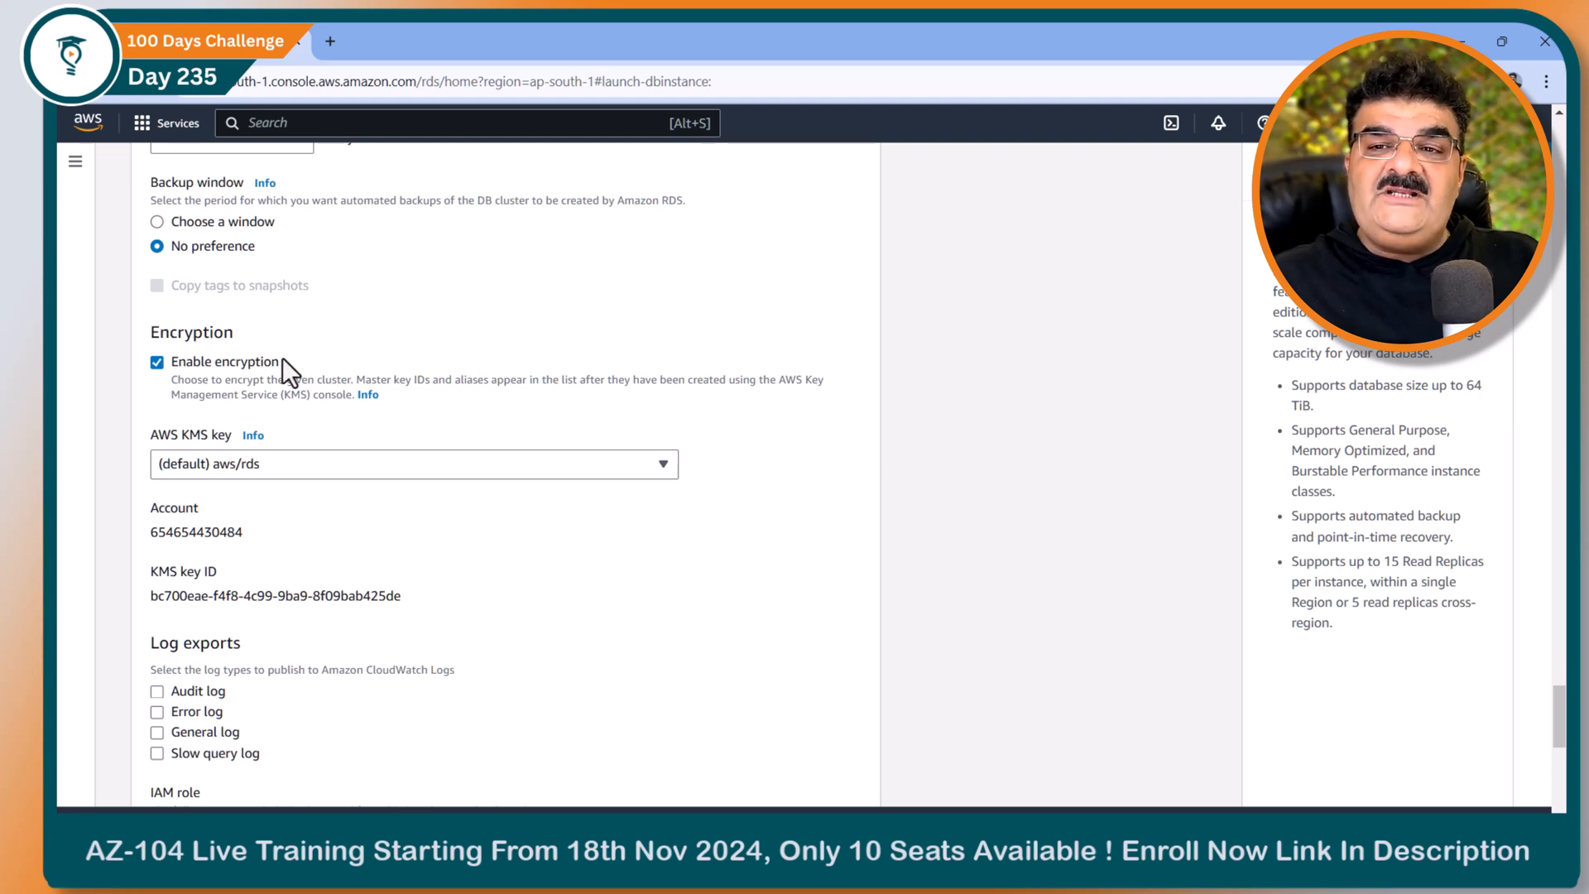
scroll(281, 361, up, 15)
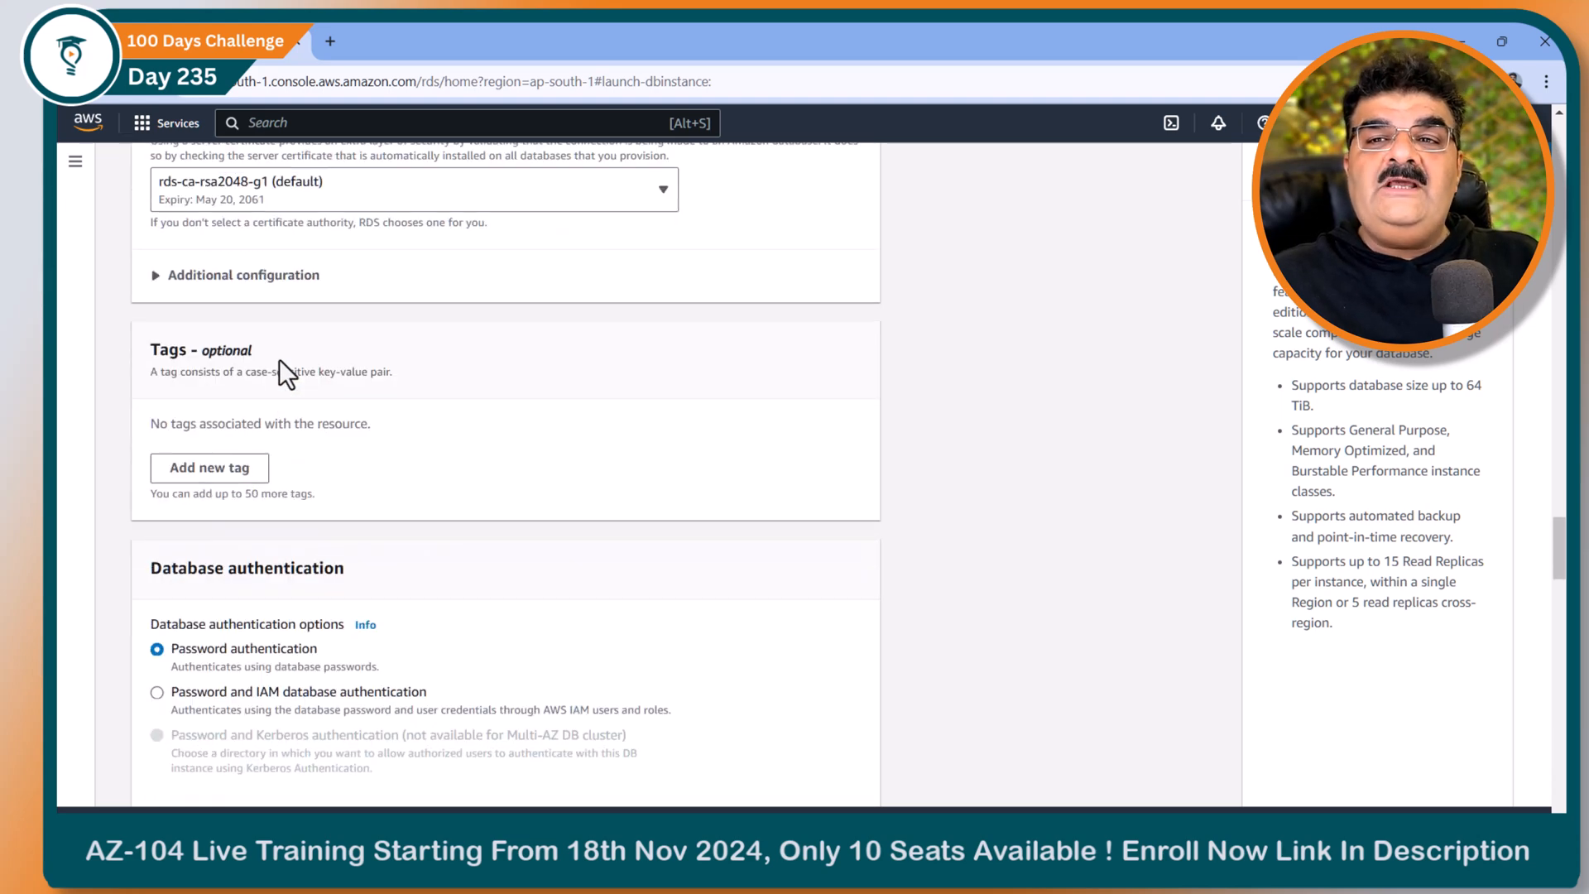
scroll(278, 360, up, 20)
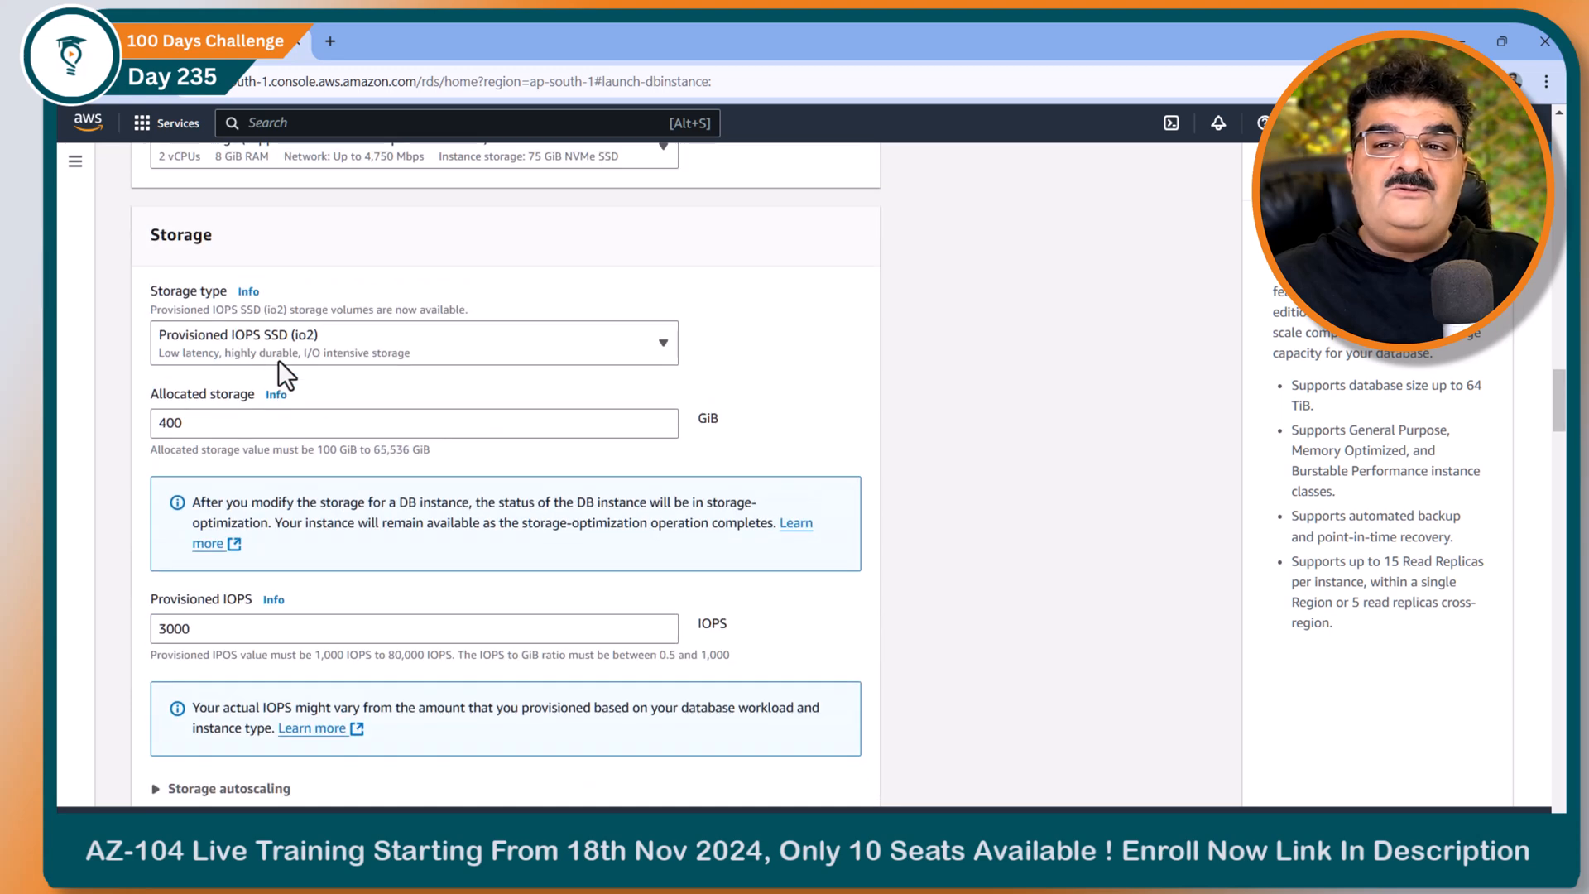
scroll(278, 360, up, 12)
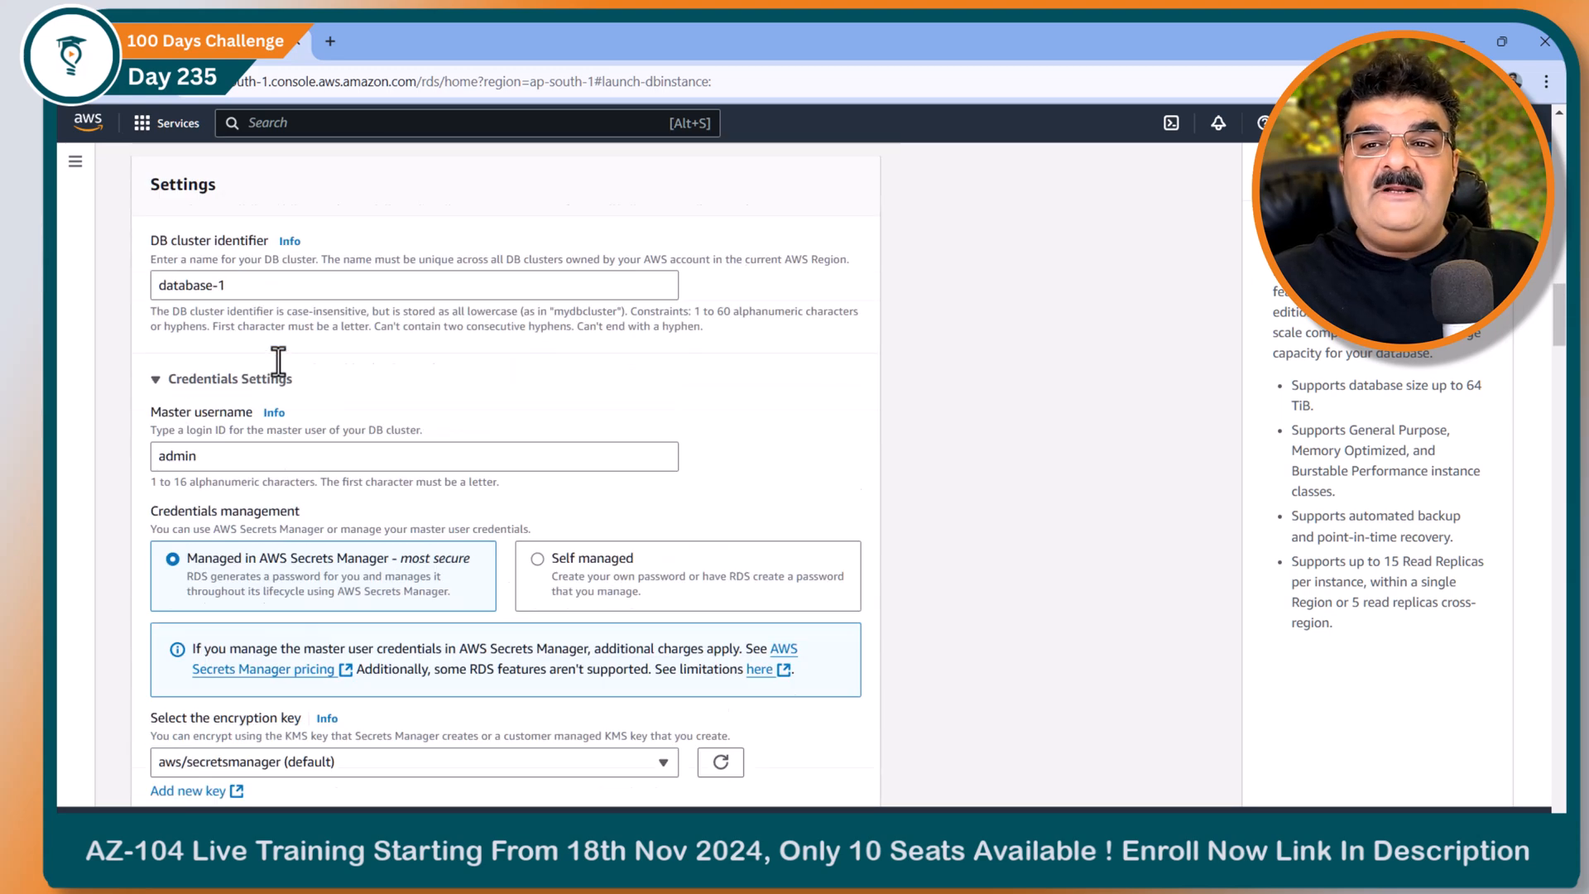
scroll(278, 362, up, 3)
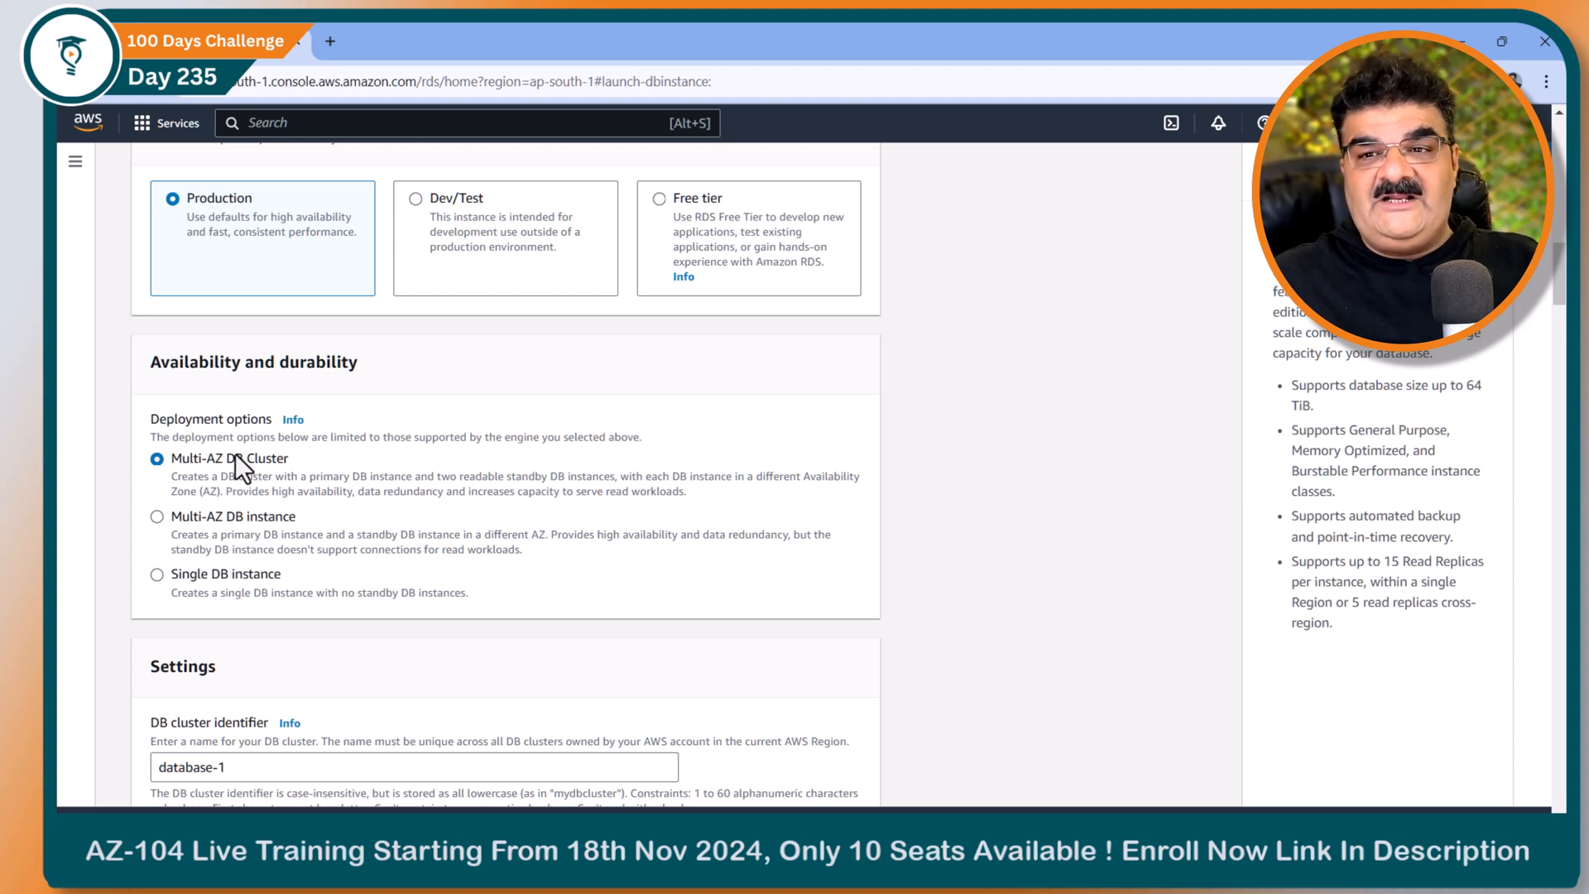
click(157, 517)
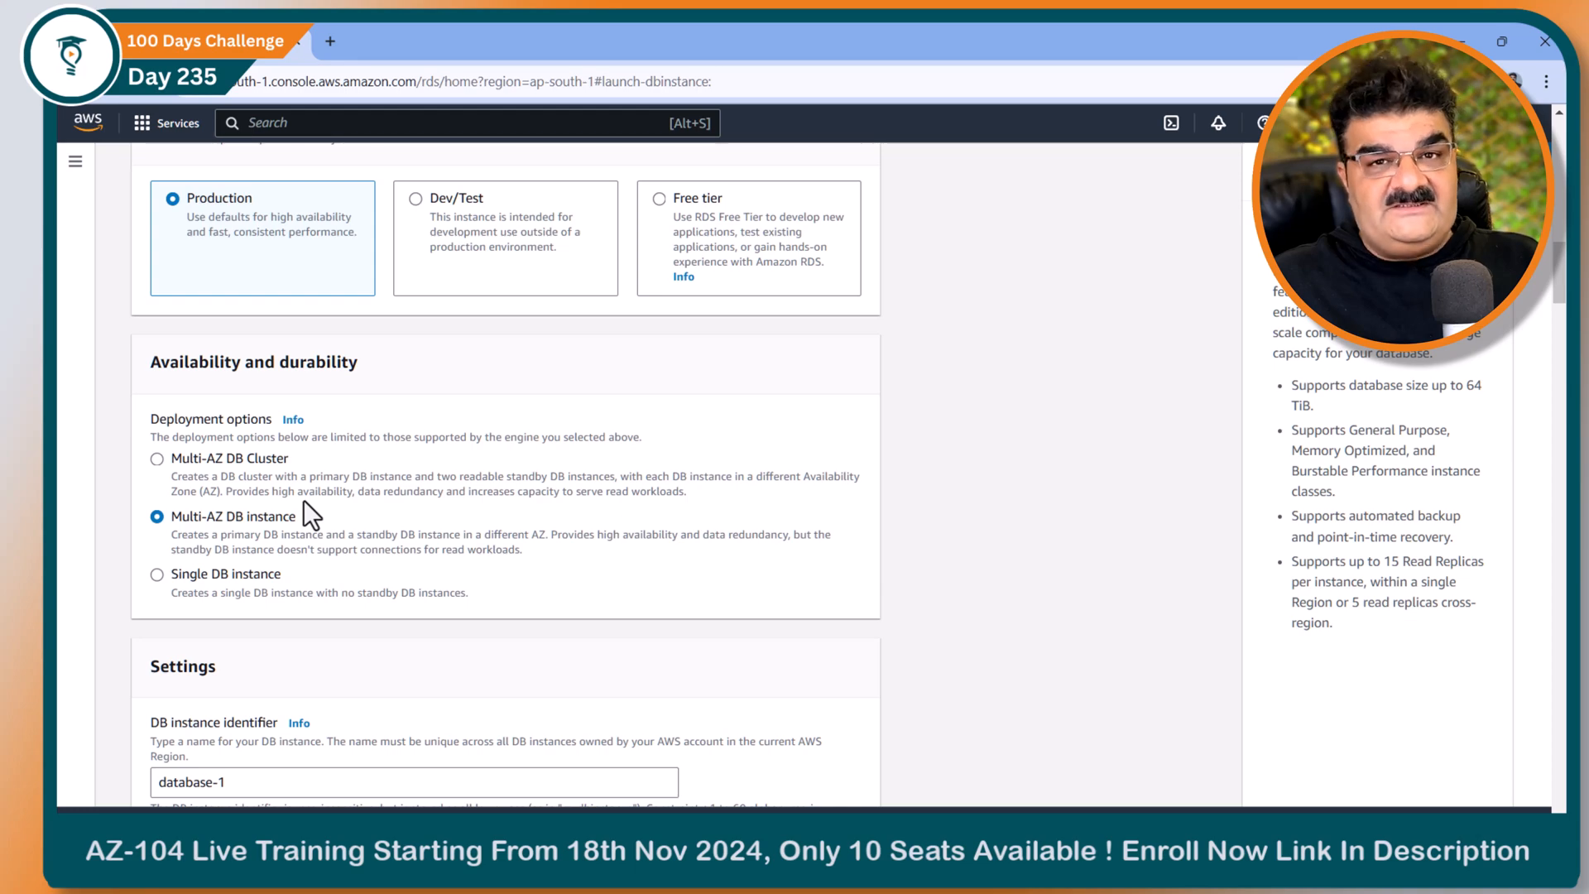
Enable backup replication in another AWS Region in the database's backup settings
scroll(303, 501, down, 20)
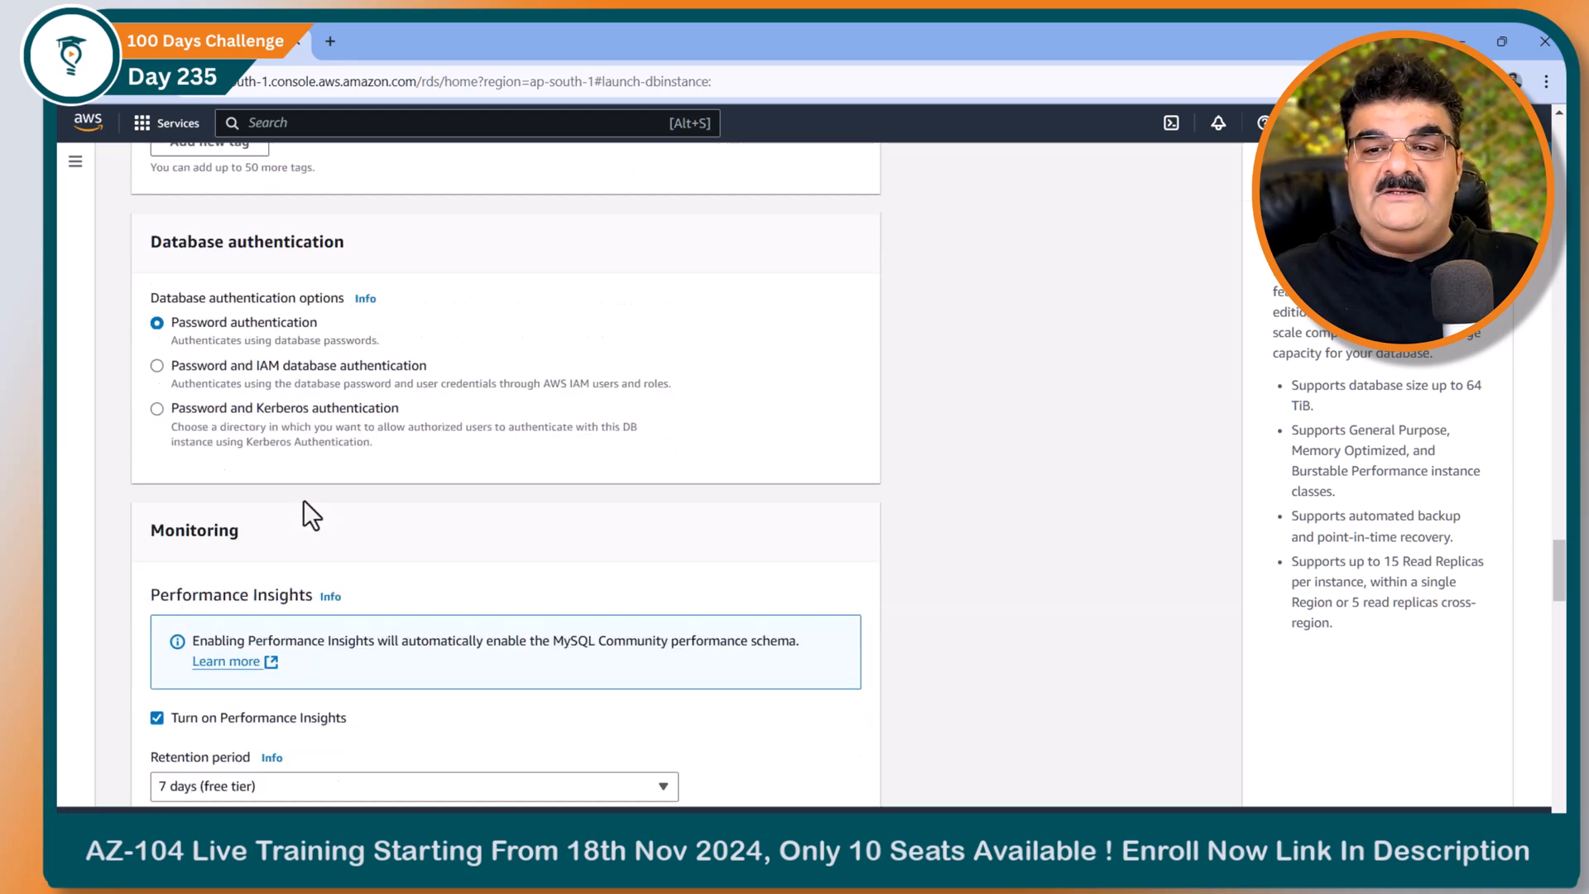
scroll(303, 500, down, 9)
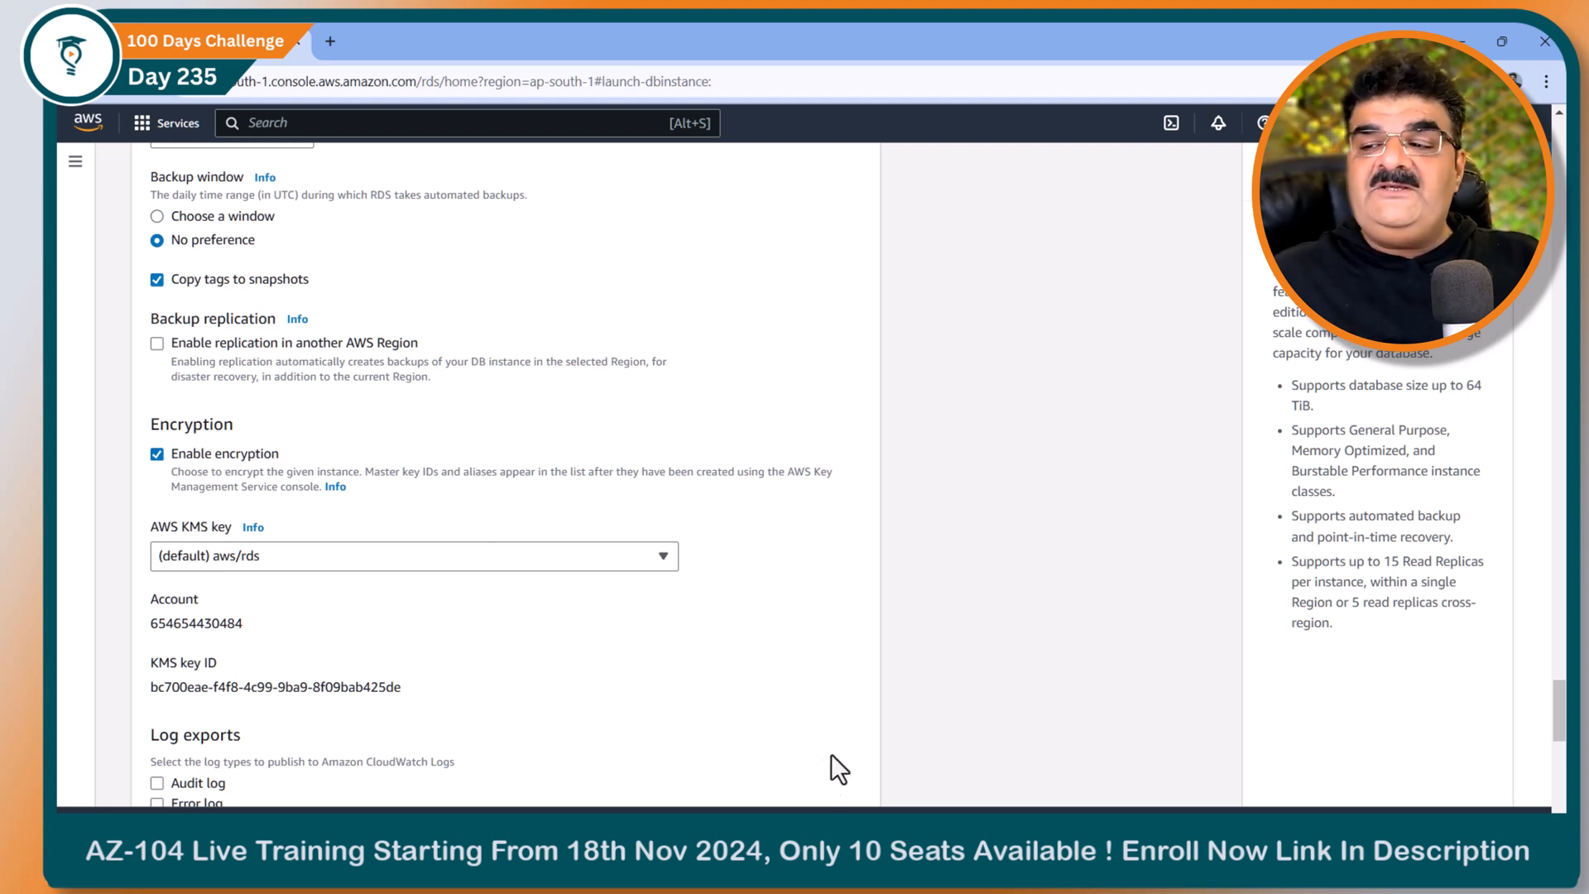
click(157, 343)
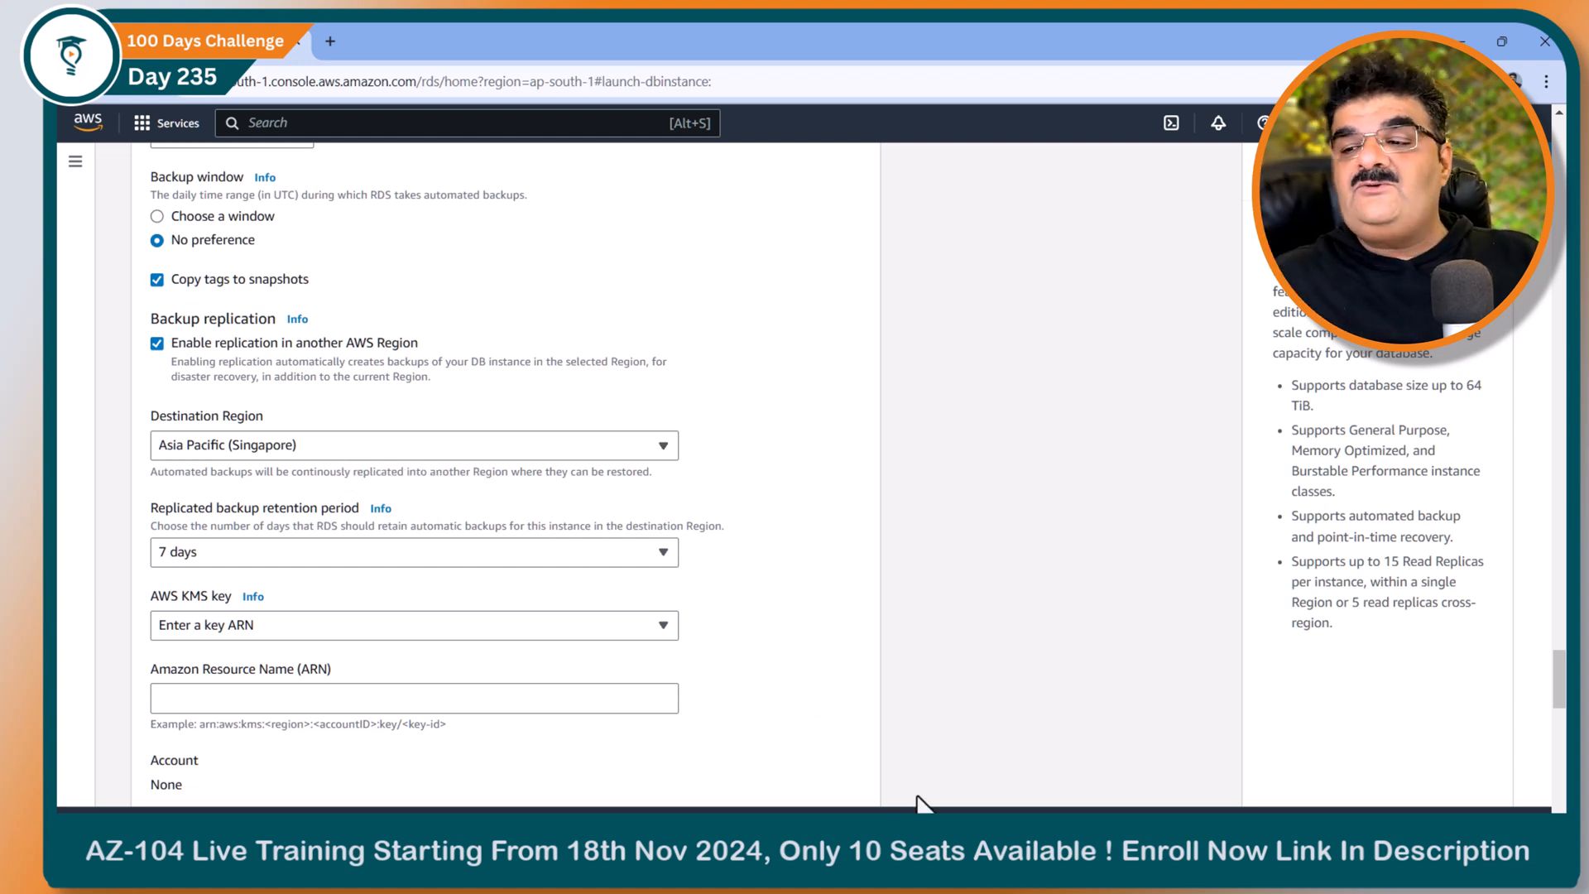
Switch to the RDS Backup mind map and reveal the text of all five points under Backup replication
click(913, 844)
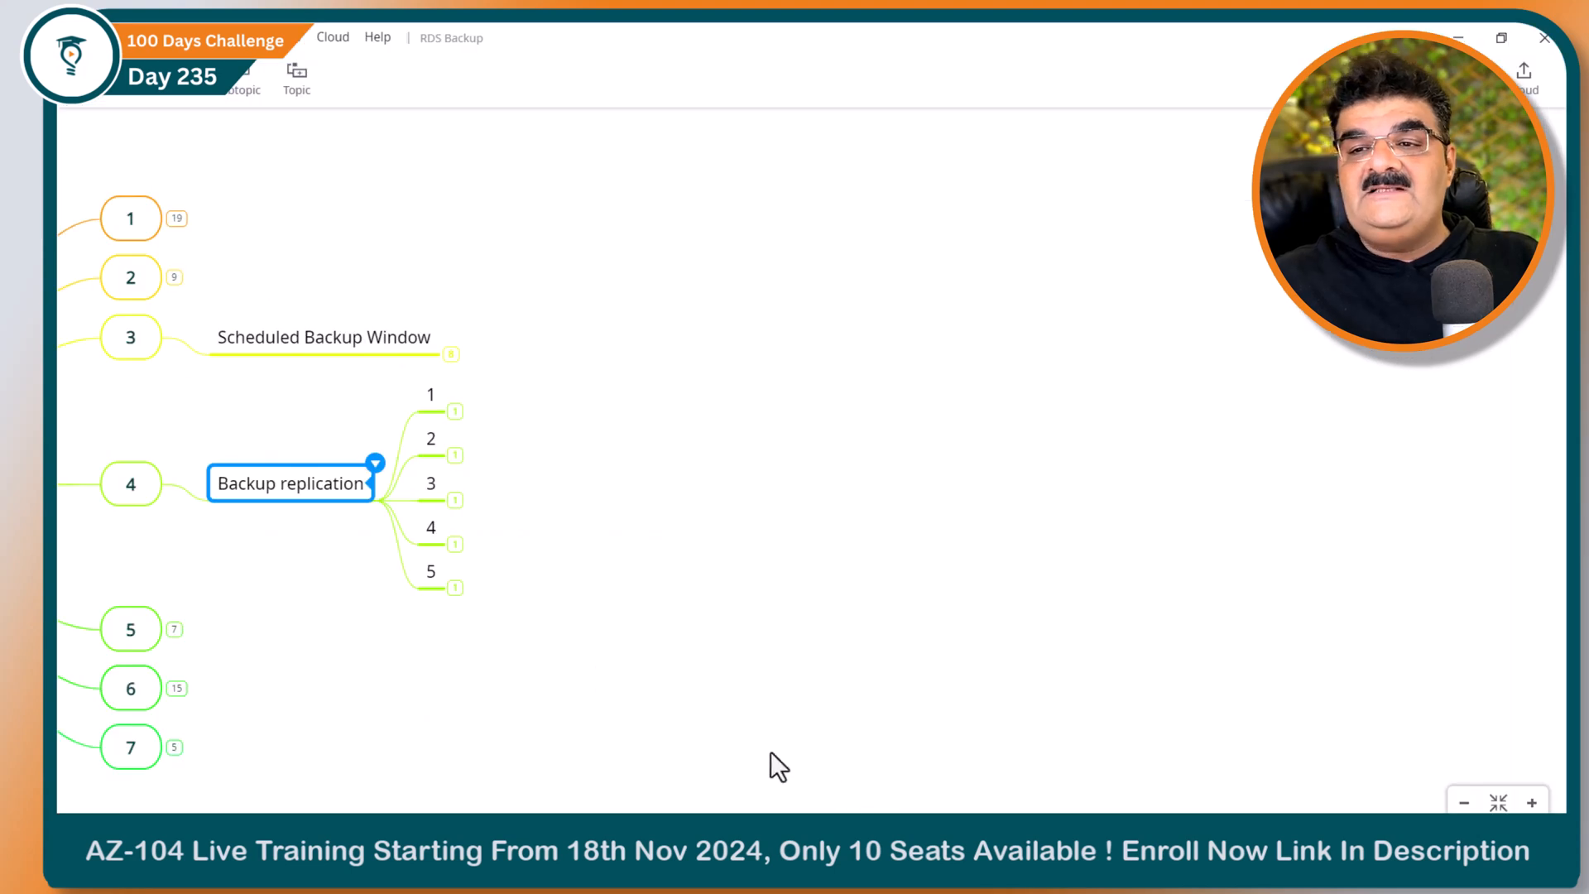
click(454, 411)
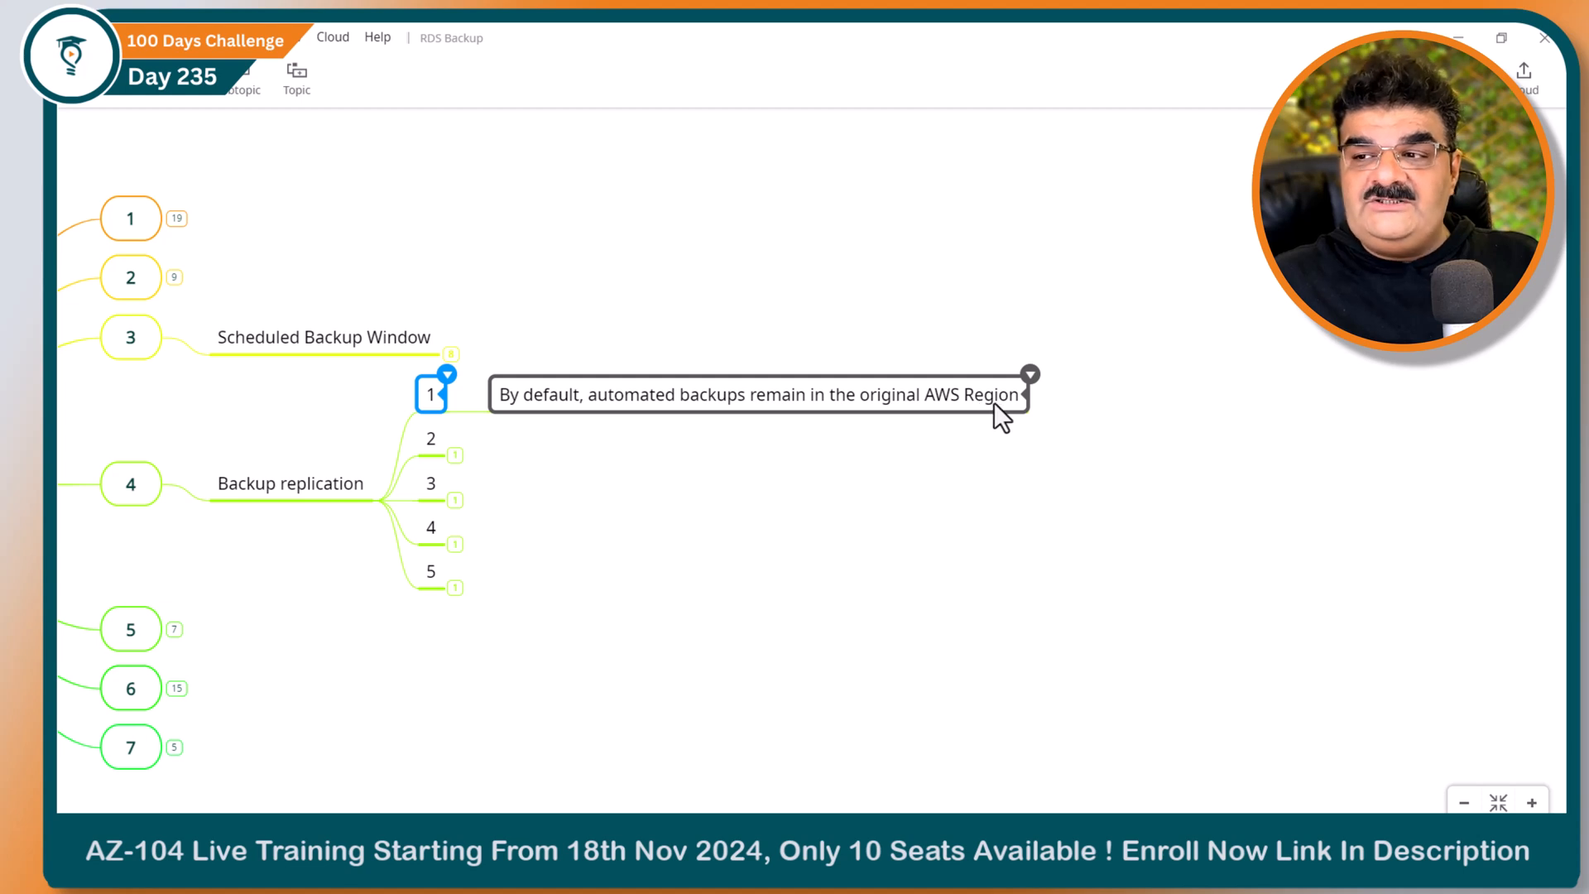
click(460, 456)
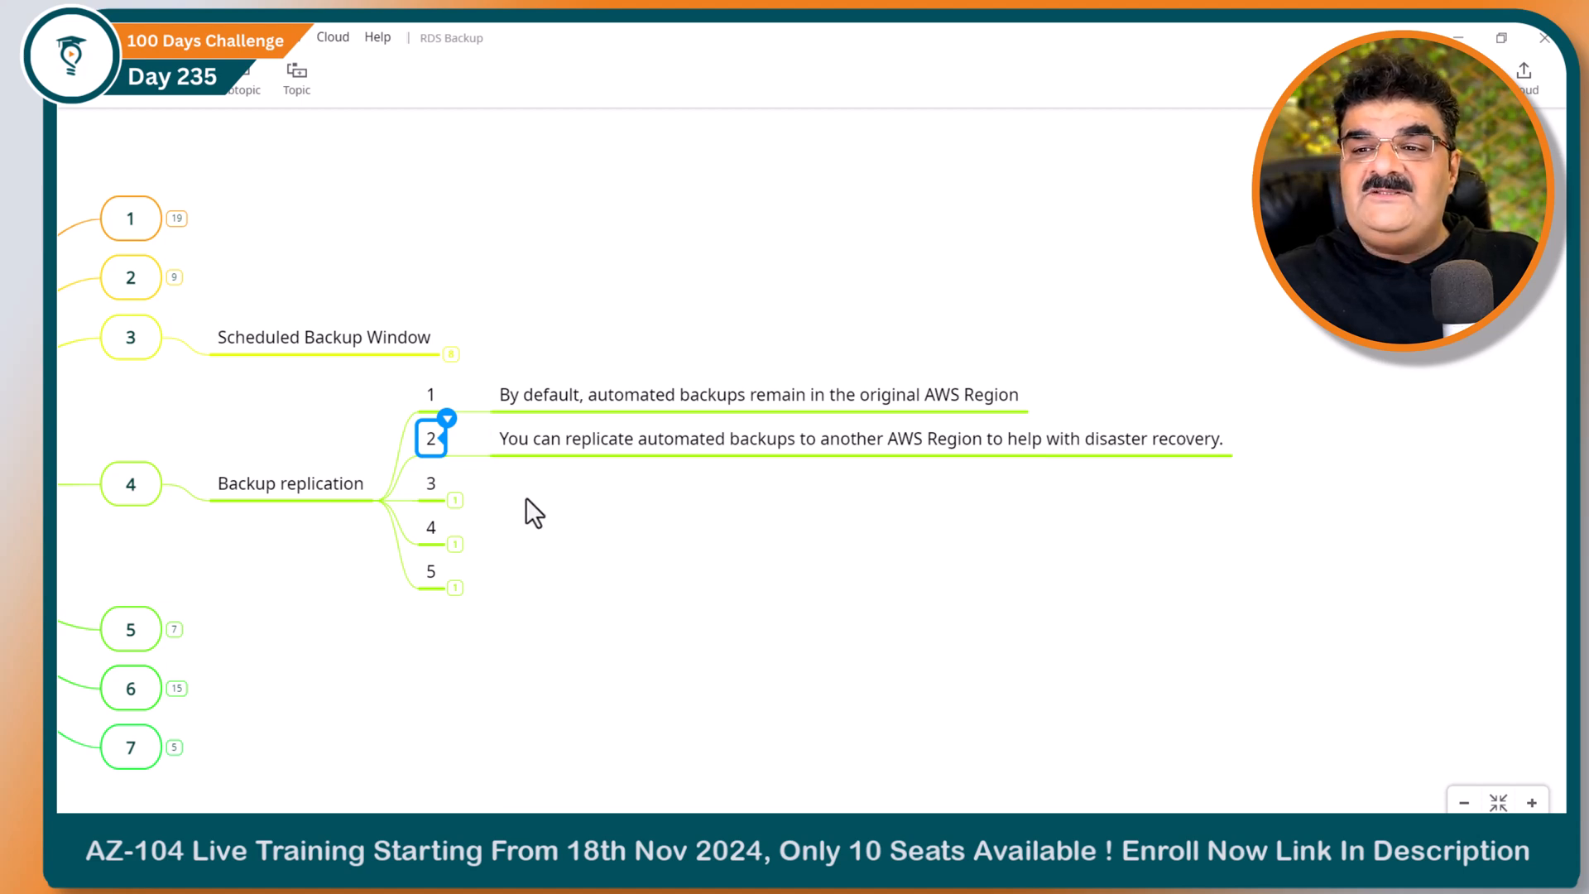
click(457, 508)
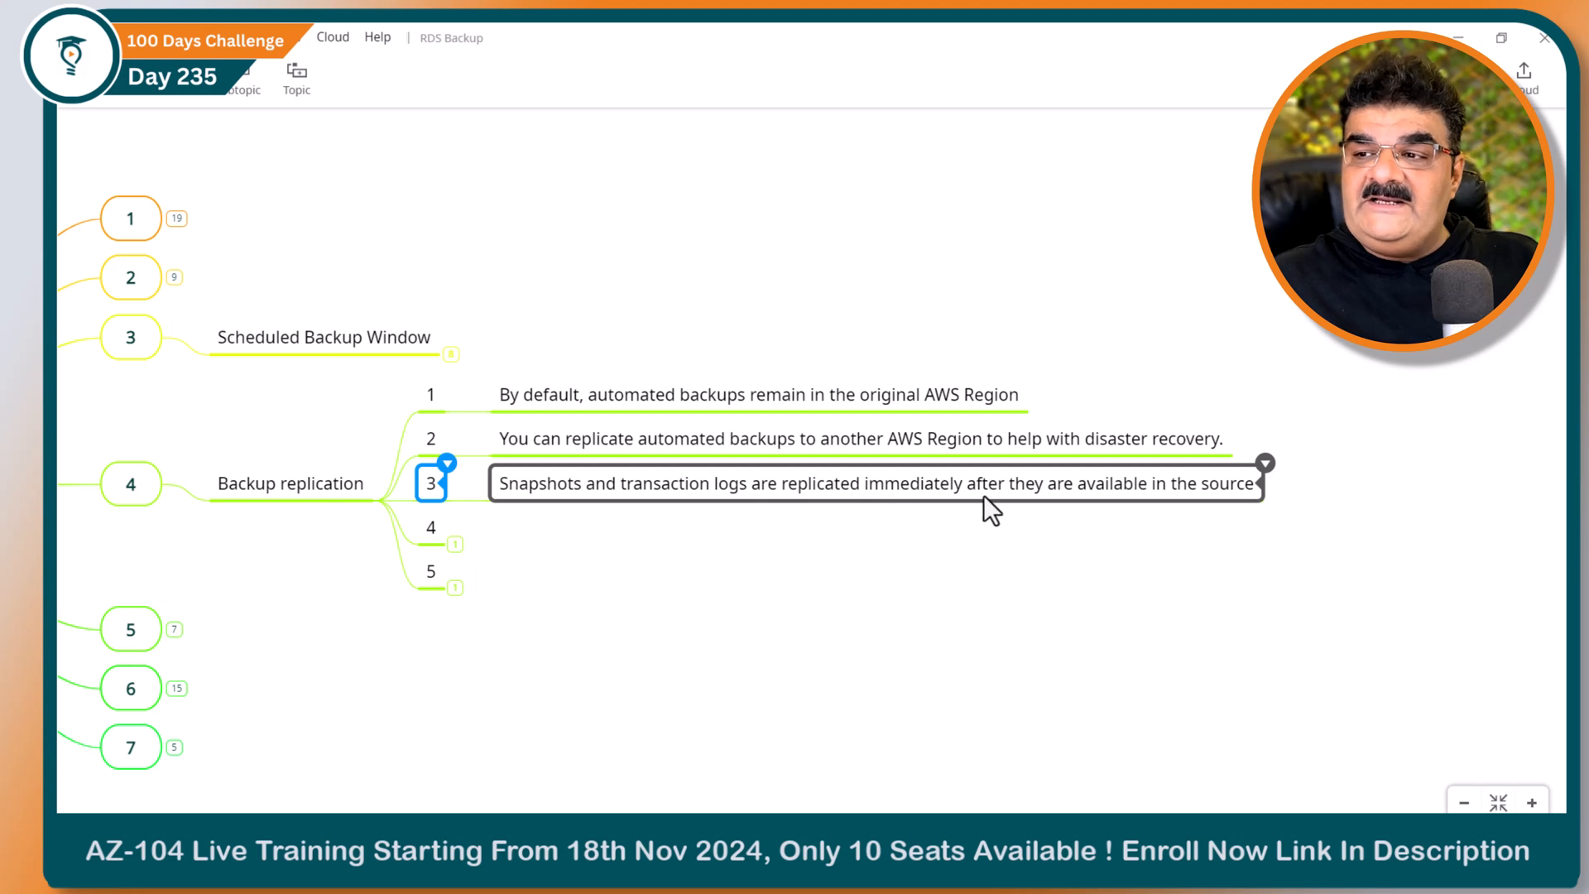
click(455, 547)
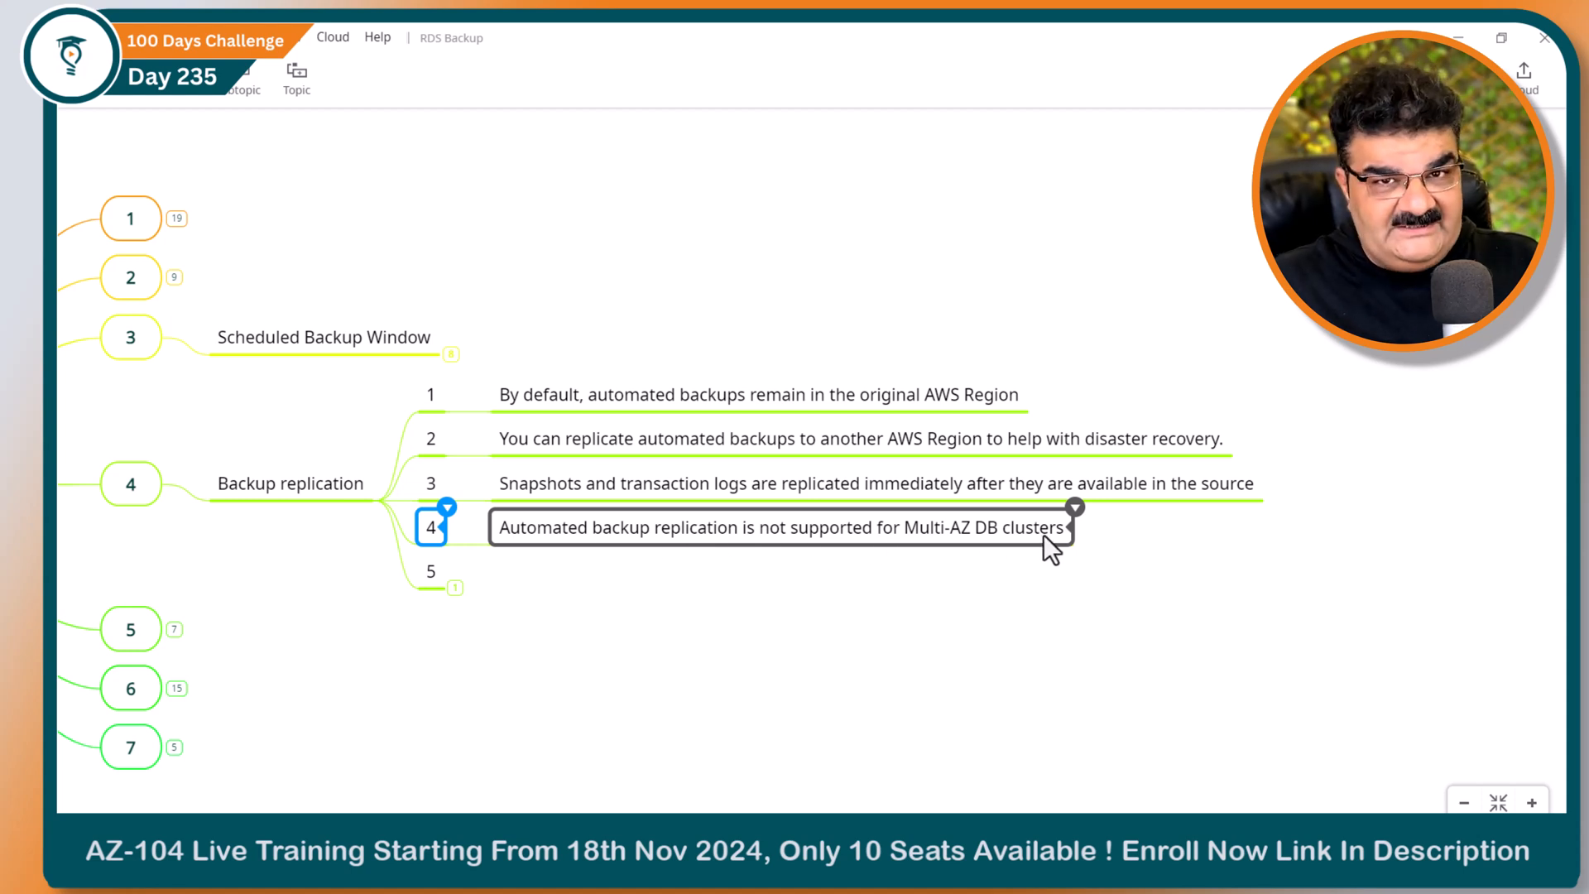
click(452, 589)
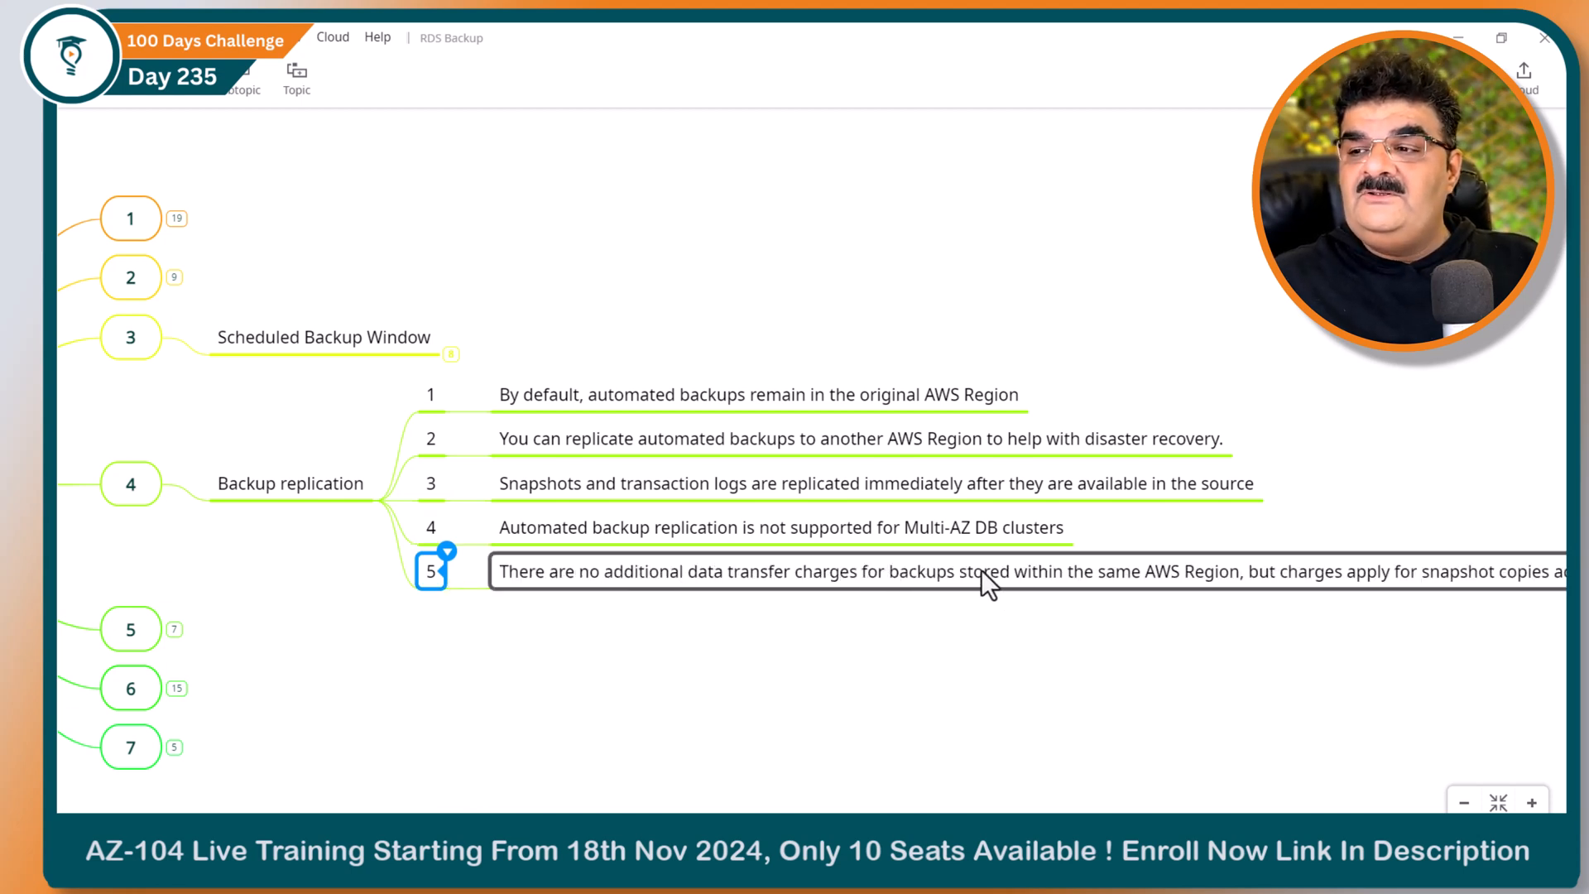
click(1253, 583)
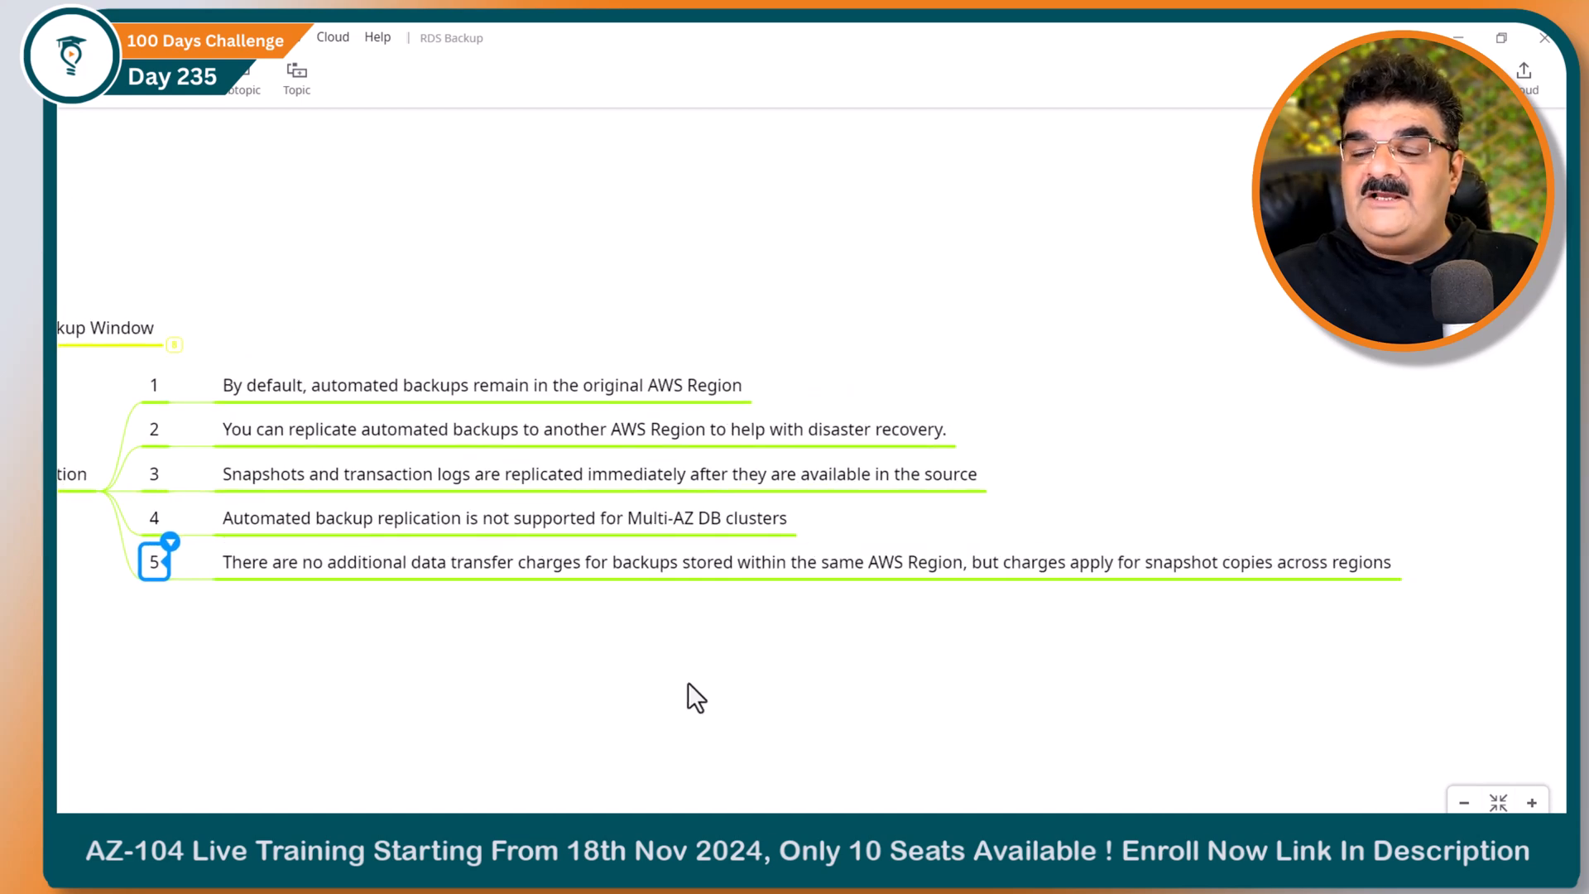
drag(359, 695, 454, 680)
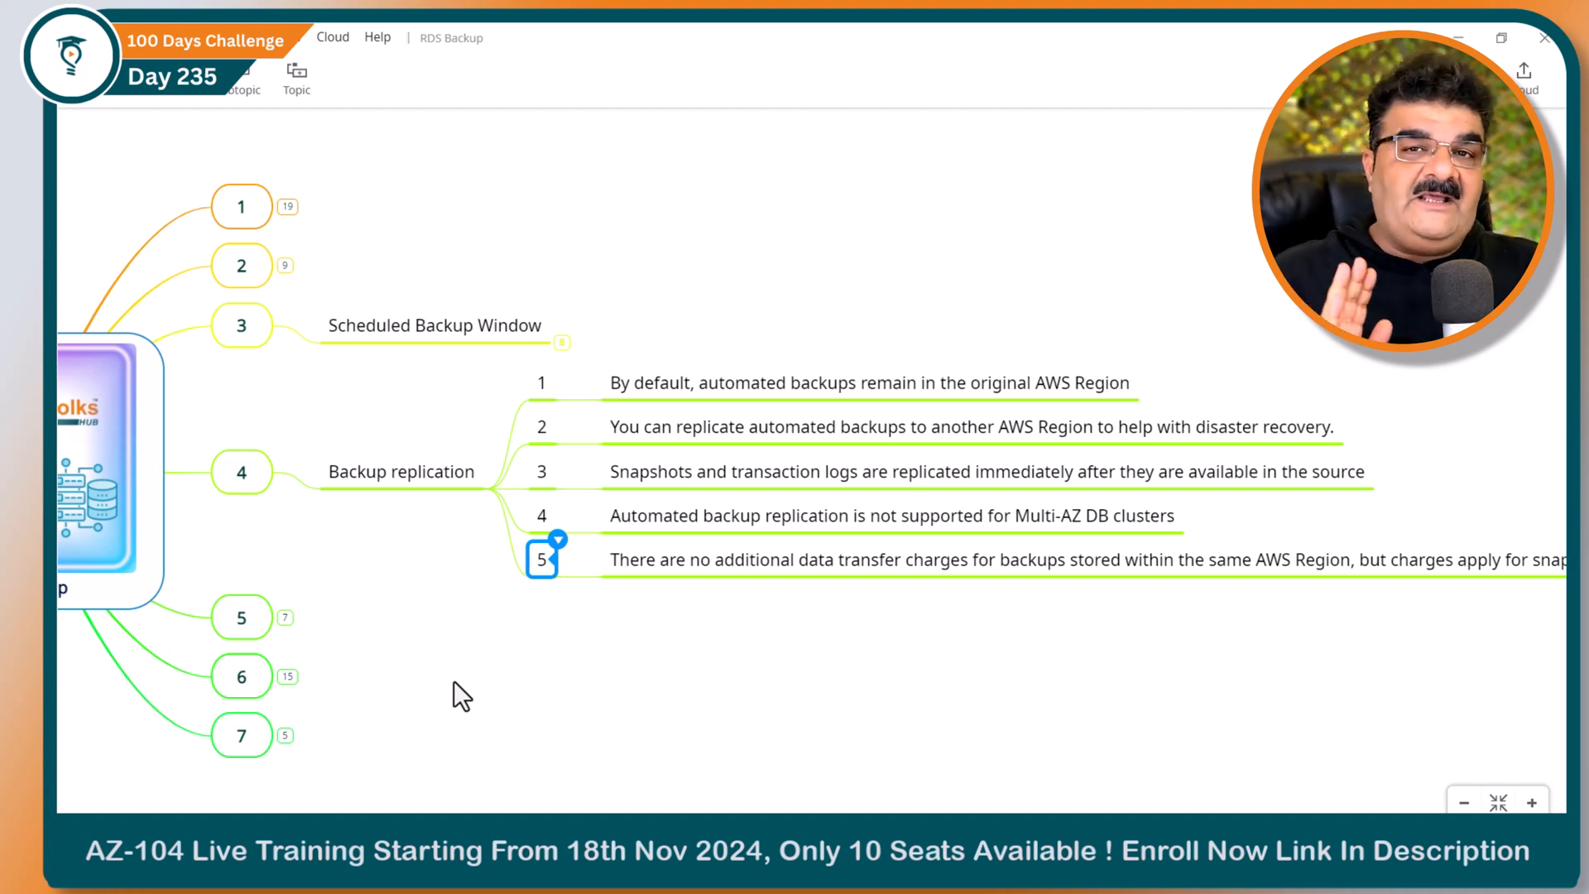
Collapse topics 3 and 4 in the mind map, and expand topic 4, Backup replication, again
click(290, 490)
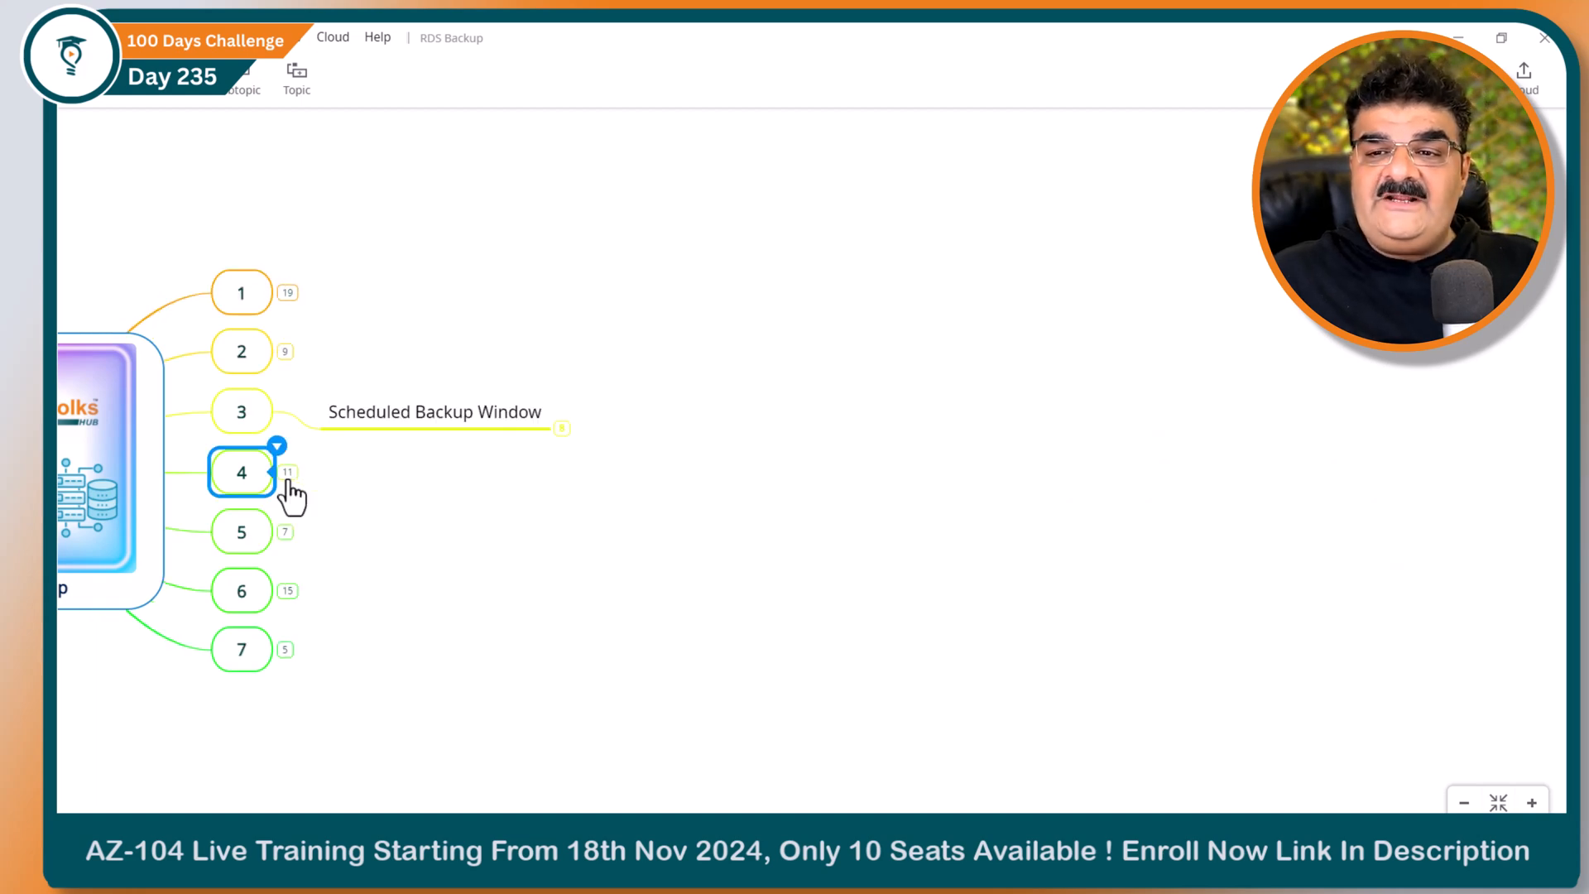
key(alt+Tab)
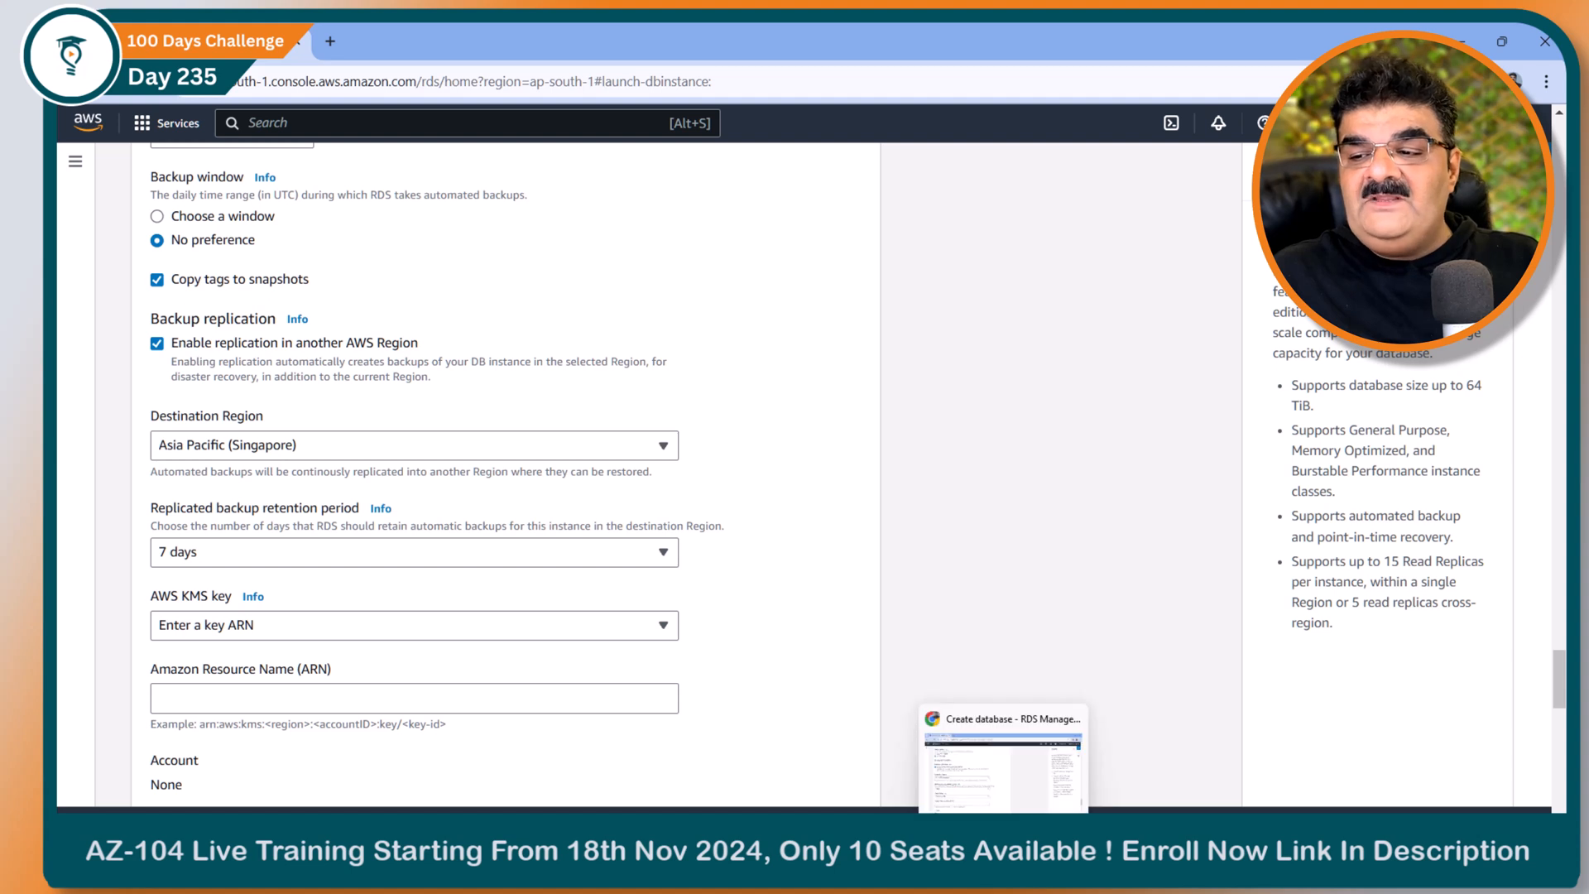
click(1038, 766)
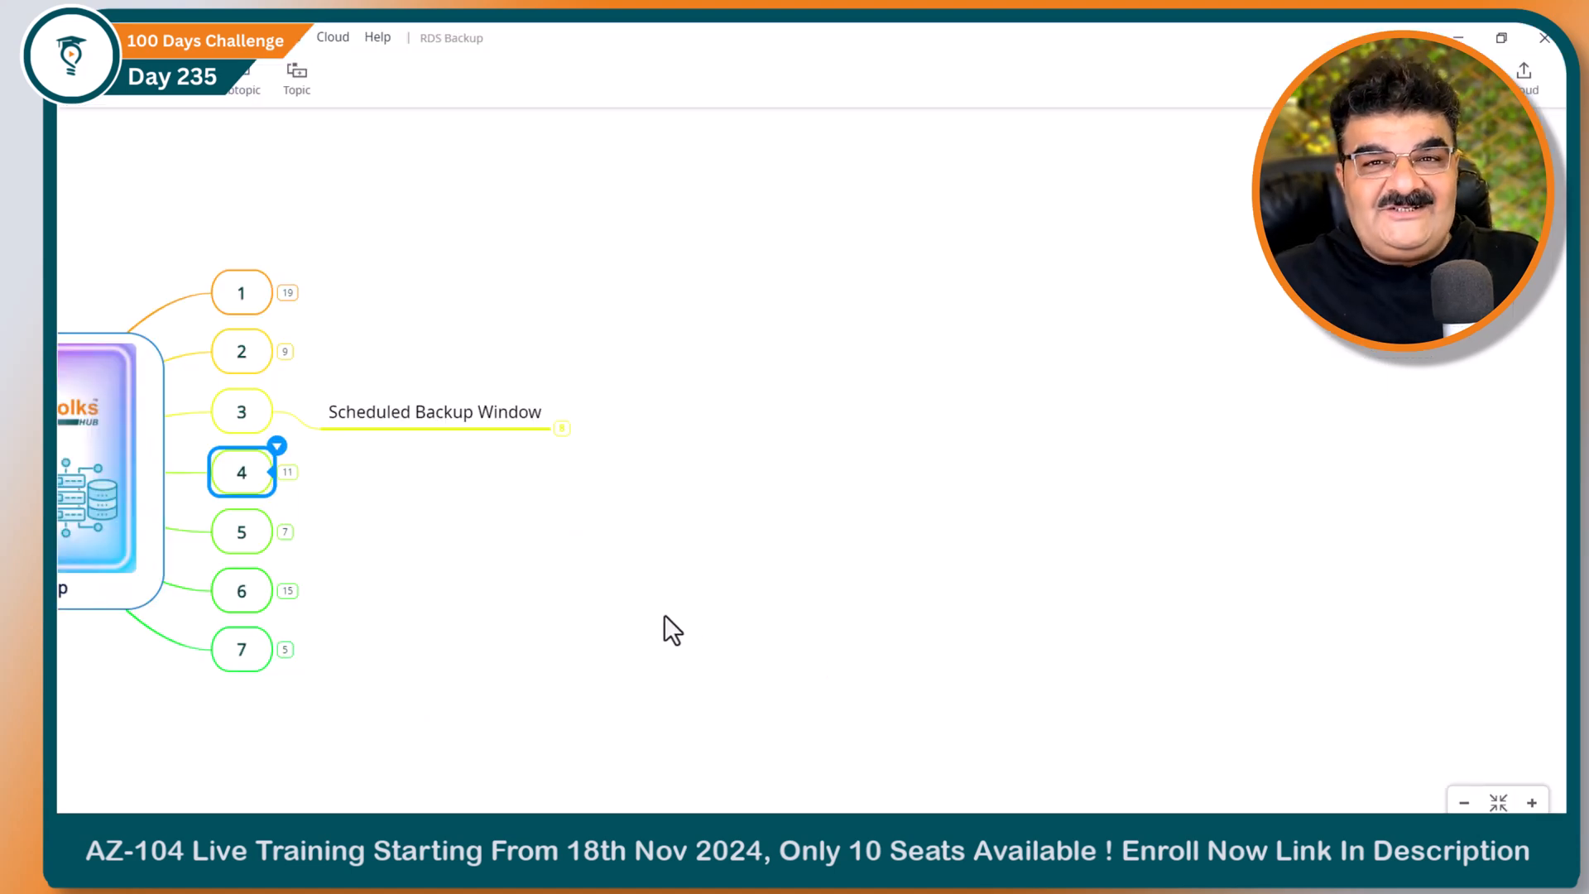
click(286, 418)
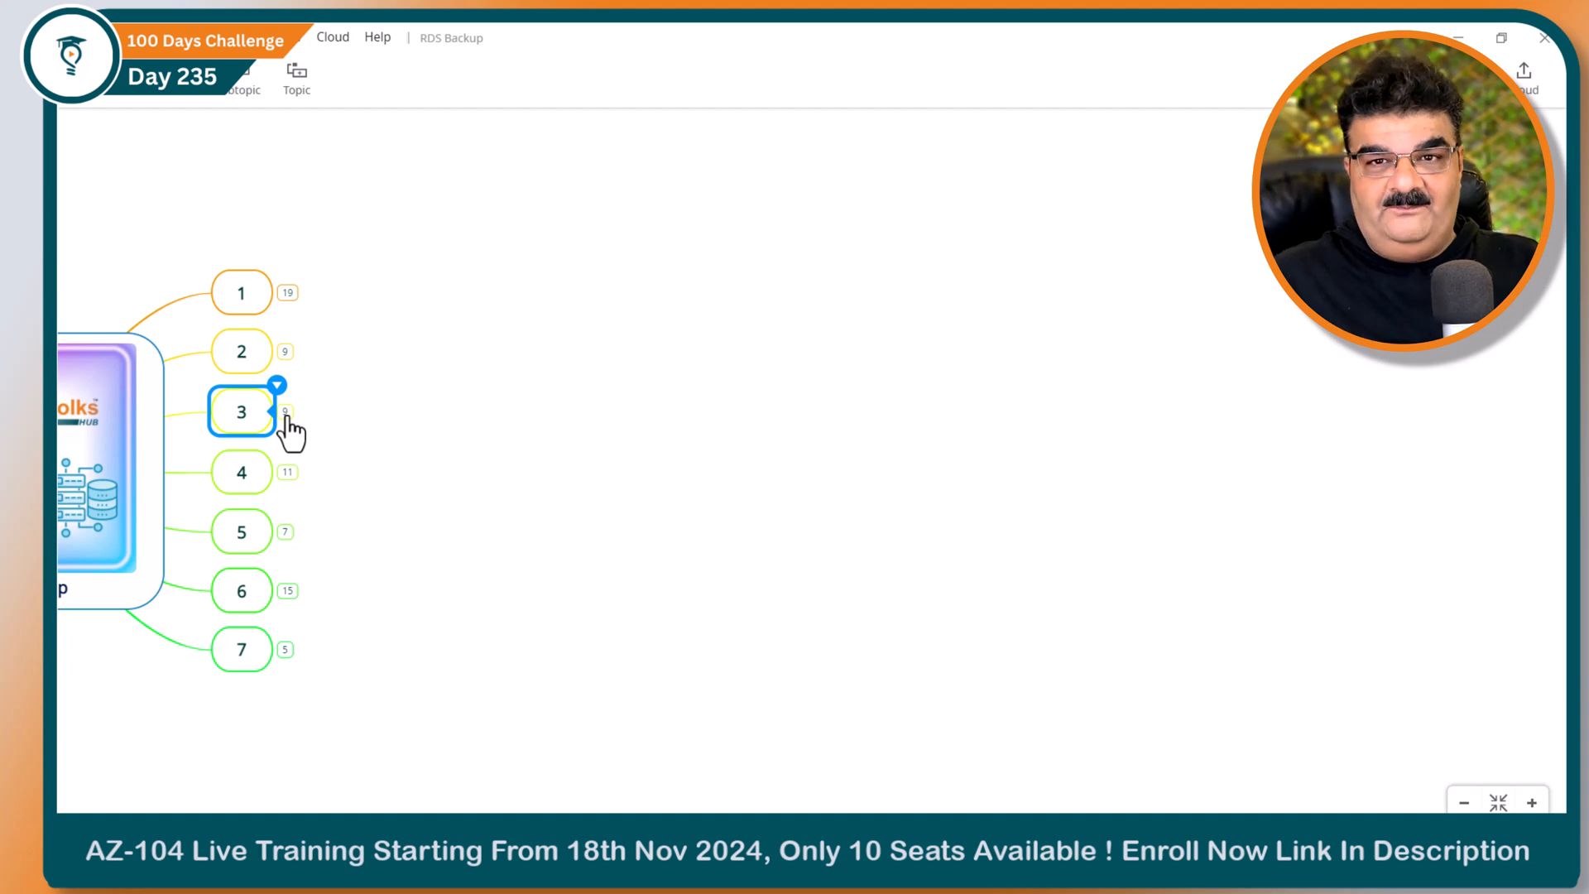
click(288, 478)
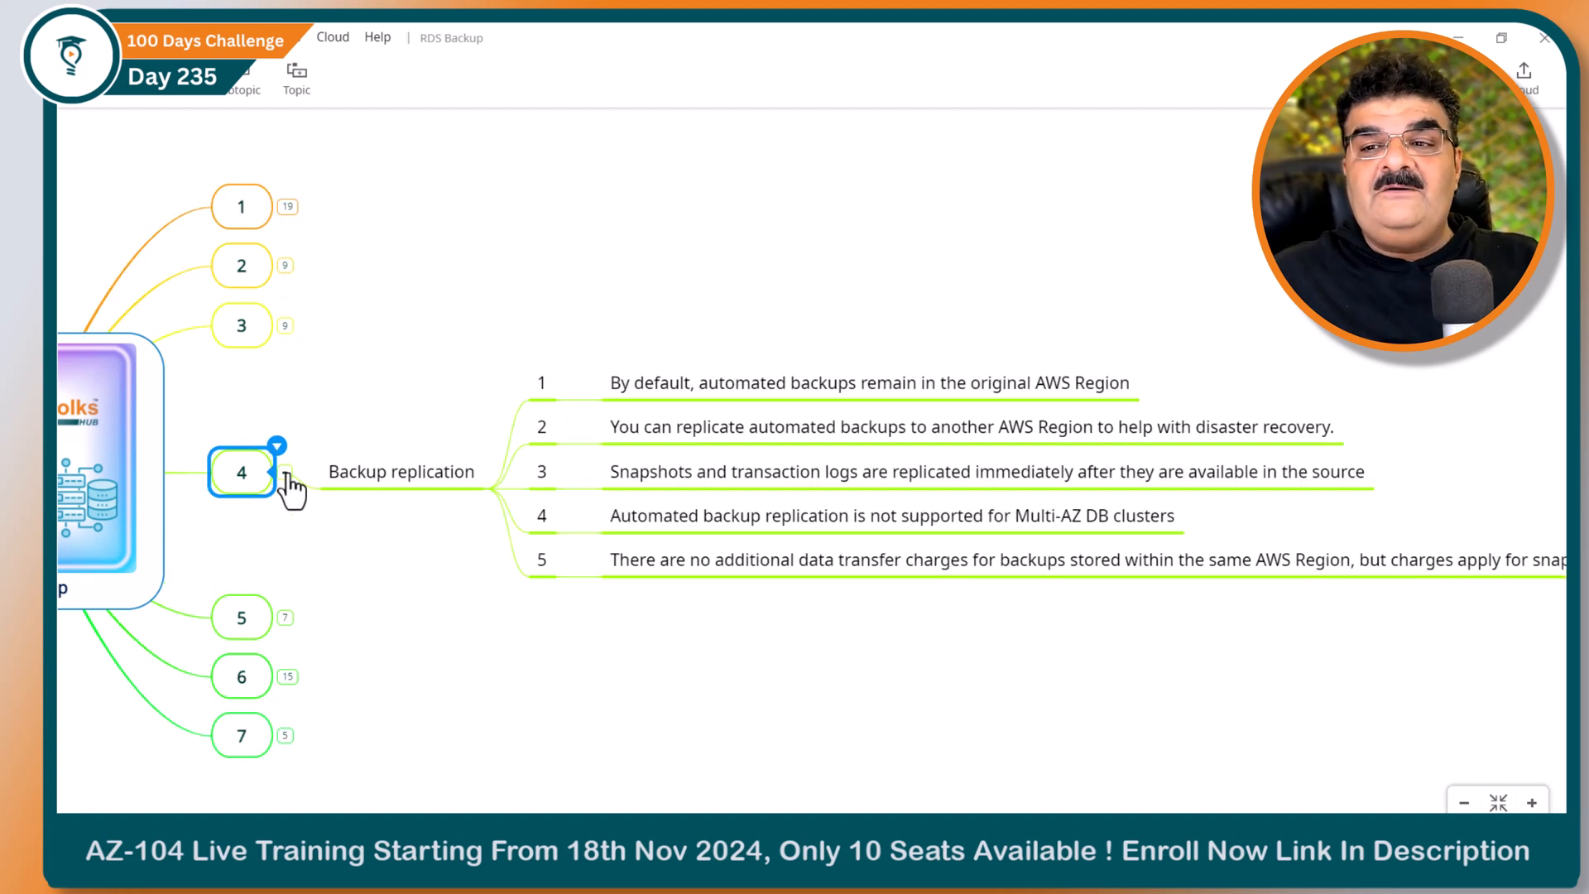